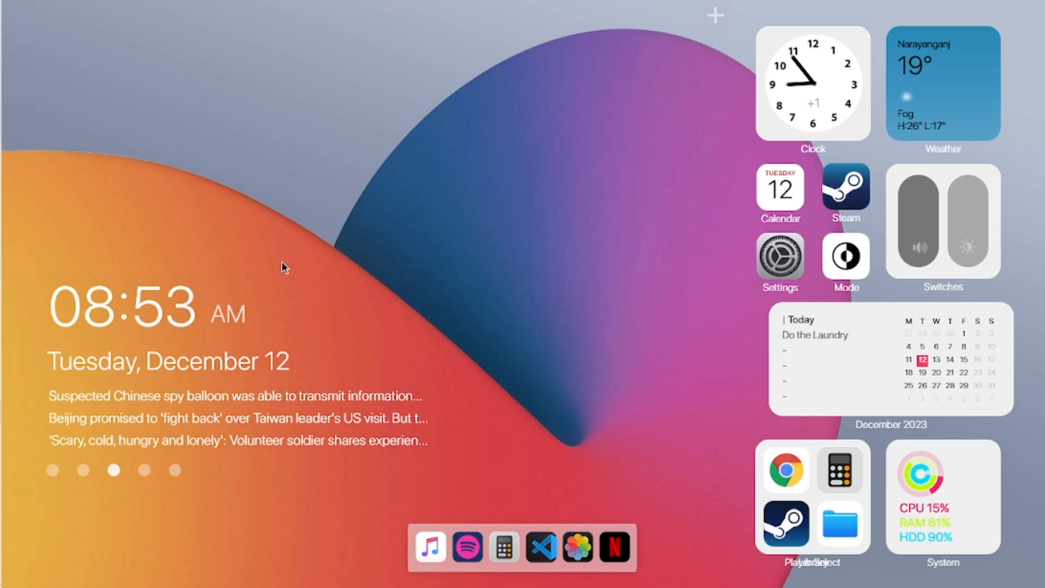
- Switch to Telegram and copy the #Windows10 RDP post of December 11 in the Dark Hunter 141 channel
mouse_move(2, 268)
click(13, 172)
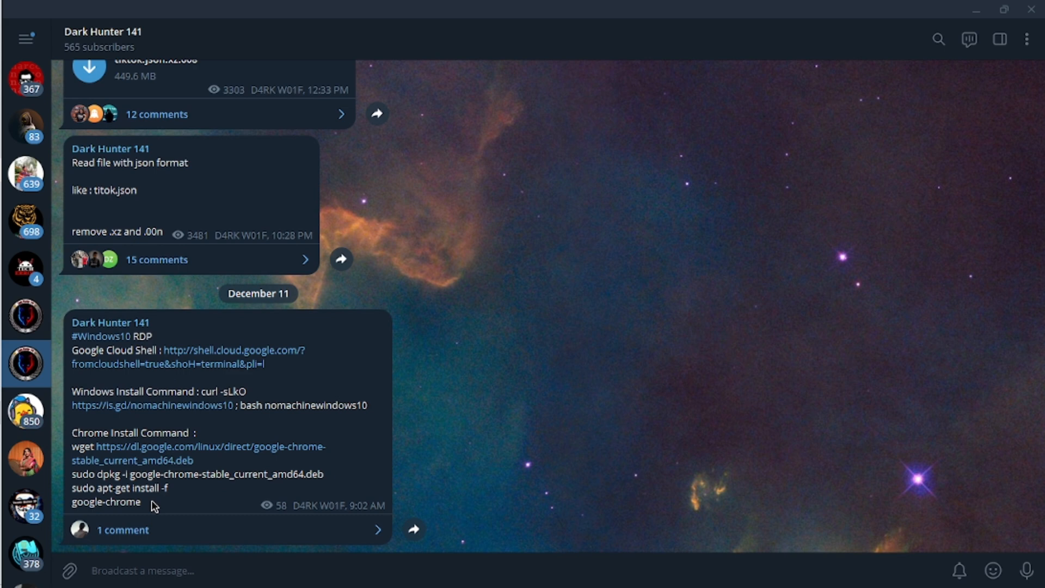
drag(147, 503, 63, 355)
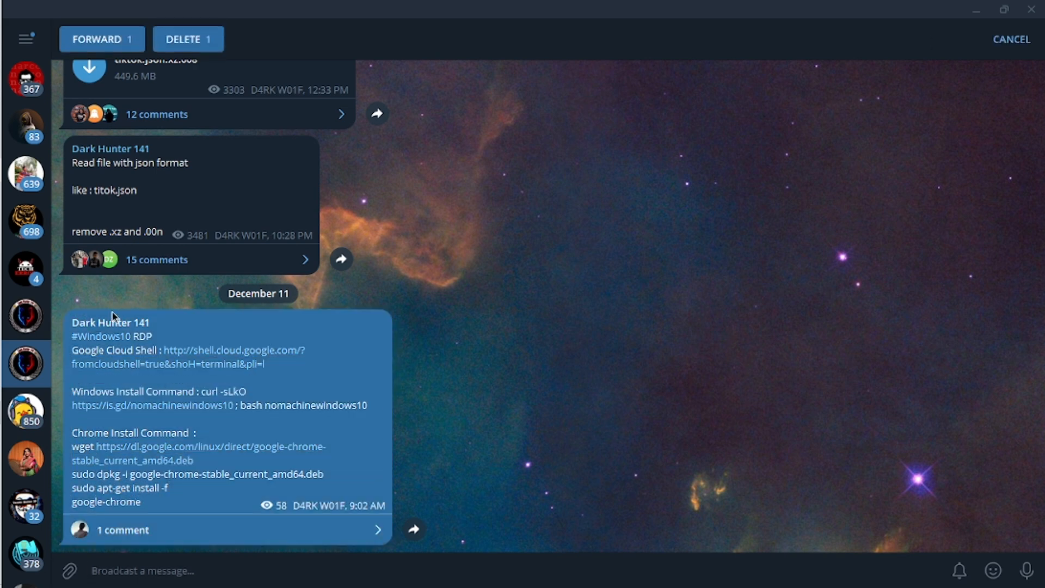
- Open Notepad, paste the copied #Windows10 RDP post into a blank document and maximize the window
mouse_move(2, 134)
click(26, 34)
text(note)
key(Return)
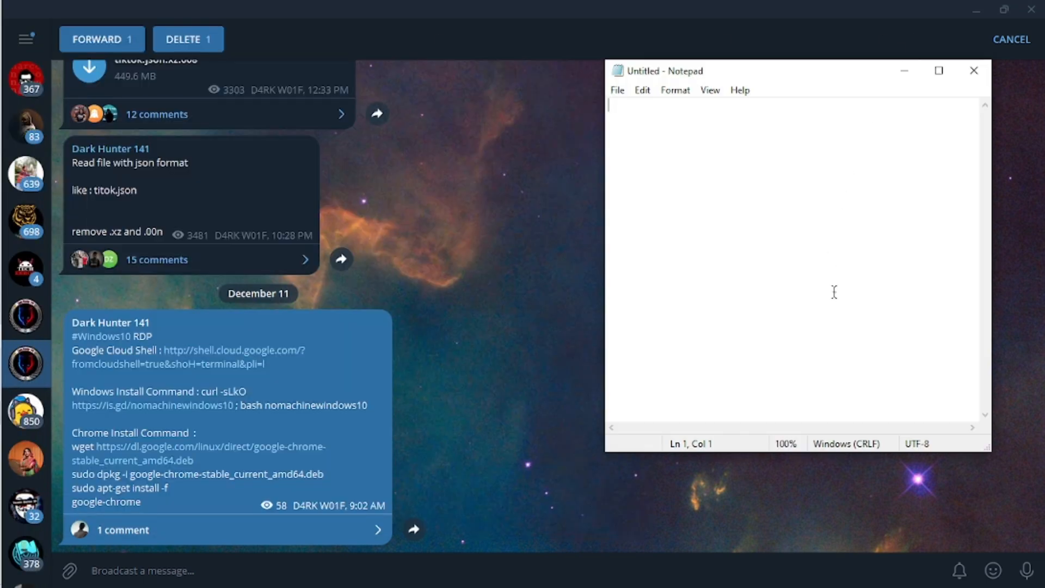
text(#Windows10 RDP Google Cloud Shell : http://shell.cloud.google.com/?fromcloudshell=true&show=terminal&pli=1  Windows Install Command : curl -sLkO https://is.gd/nomachinewindows10 ; bash nomachinewindows10  Chrome Install Command  : wget https://dl.google.com/linux/direct/google-chrome-stable_current_amd64.deb sudo dpkg -i google-chrome-stable_current_amd64.deb sudo apt-get install -f google-chrome)
click(938, 72)
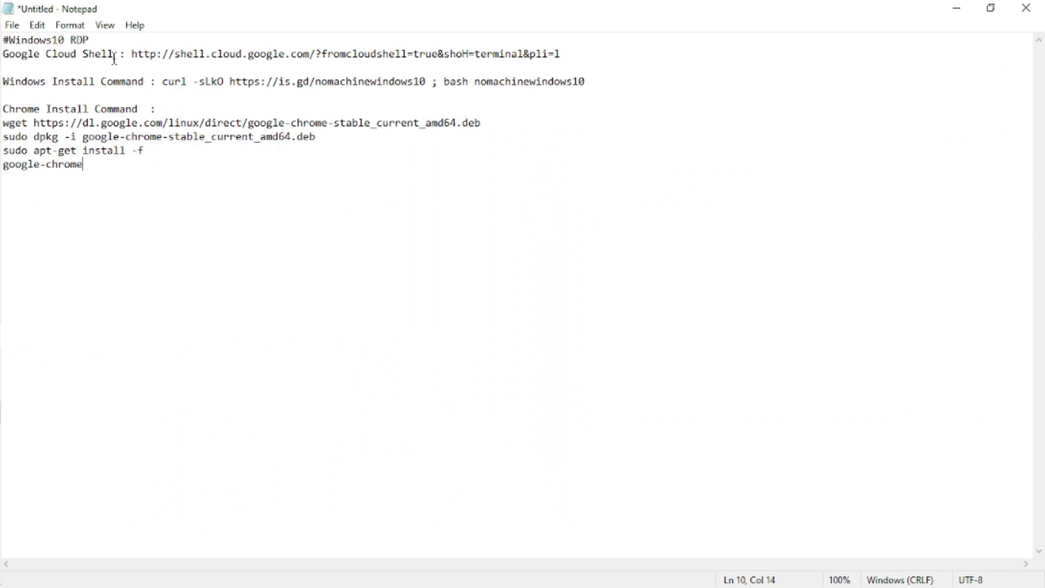
drag(131, 55, 402, 67)
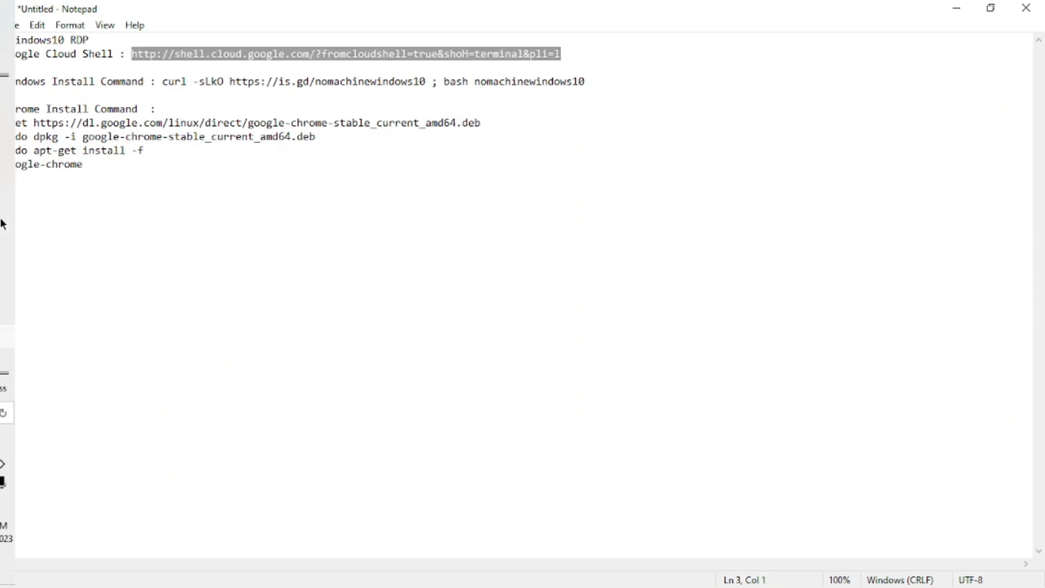
click(24, 193)
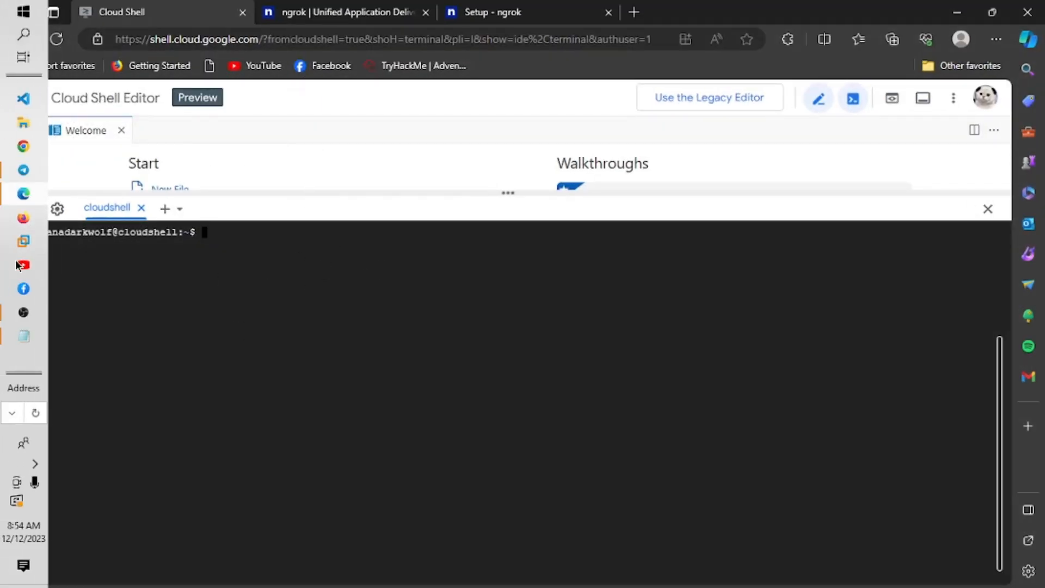
click(23, 336)
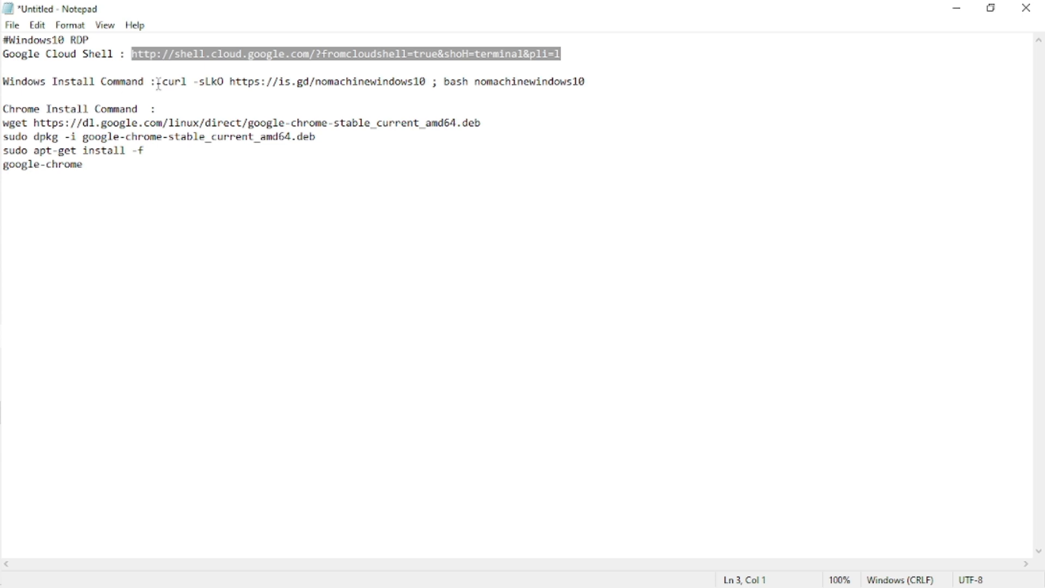
drag(161, 83, 588, 85)
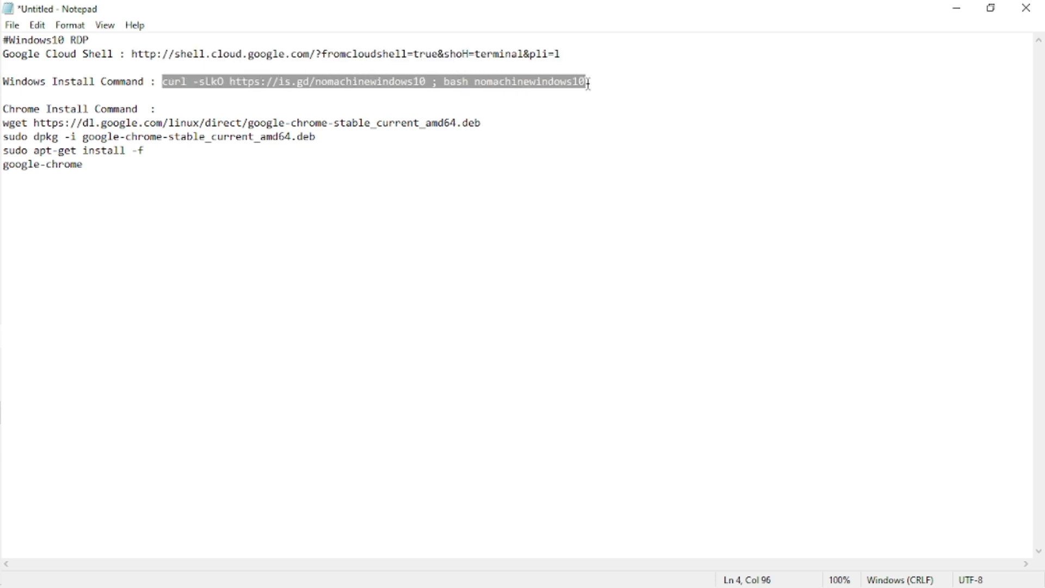
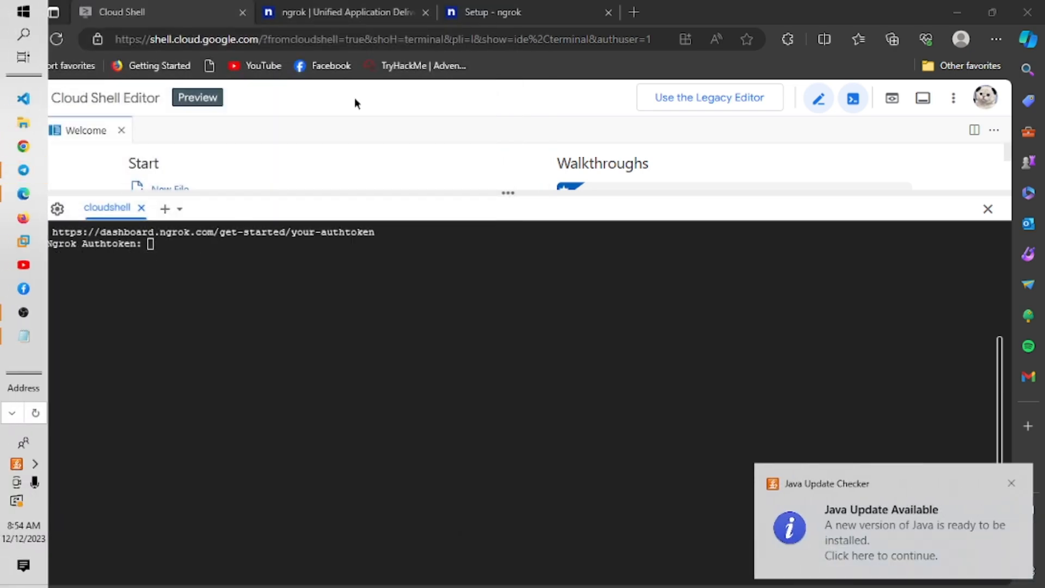
- Open the Your Authtoken page of the ngrok dashboard and copy the personal authtoken
click(292, 5)
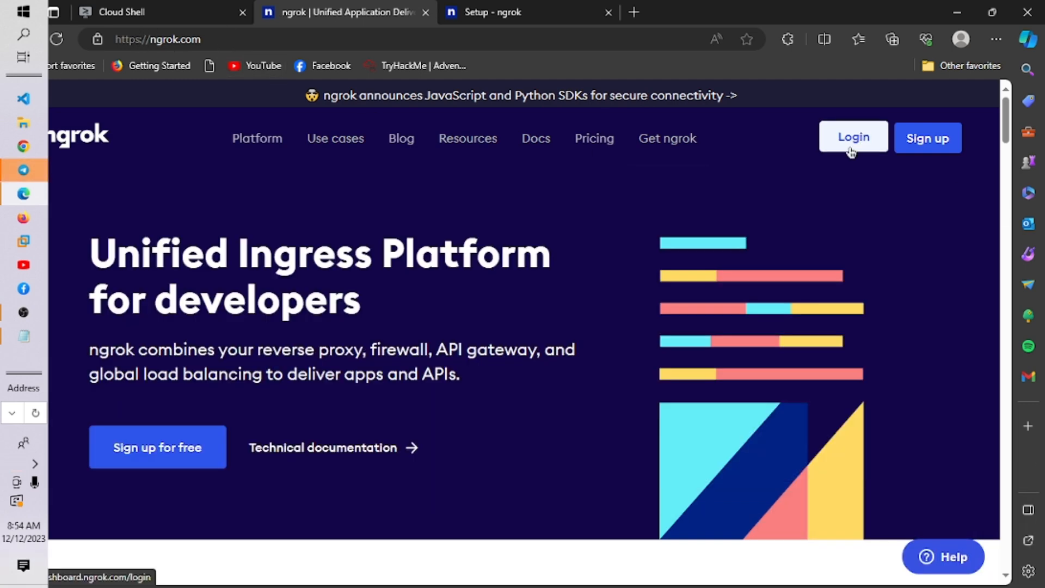
click(457, 9)
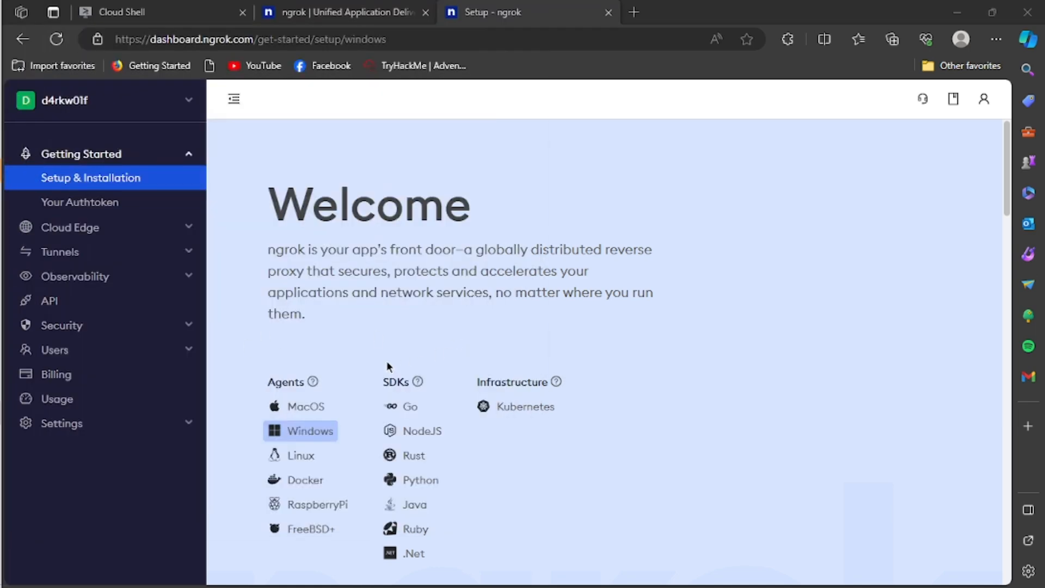
click(84, 203)
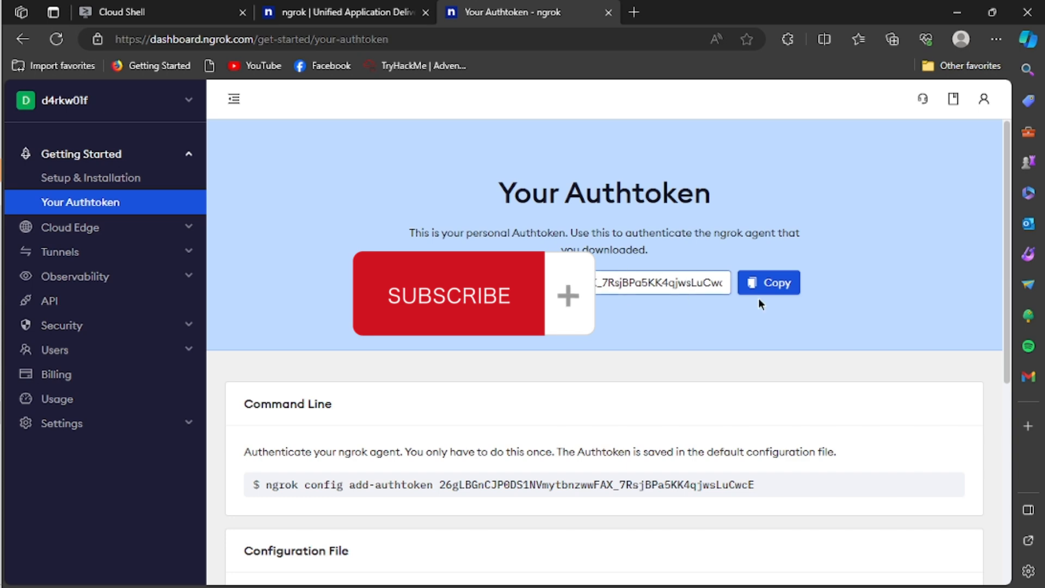
click(775, 283)
mouse_move(12, 311)
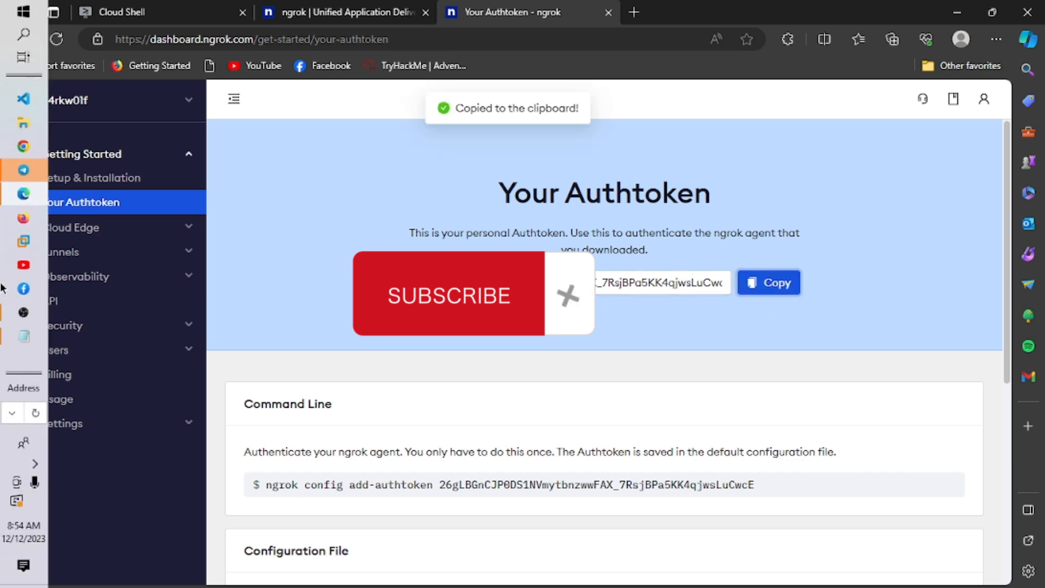
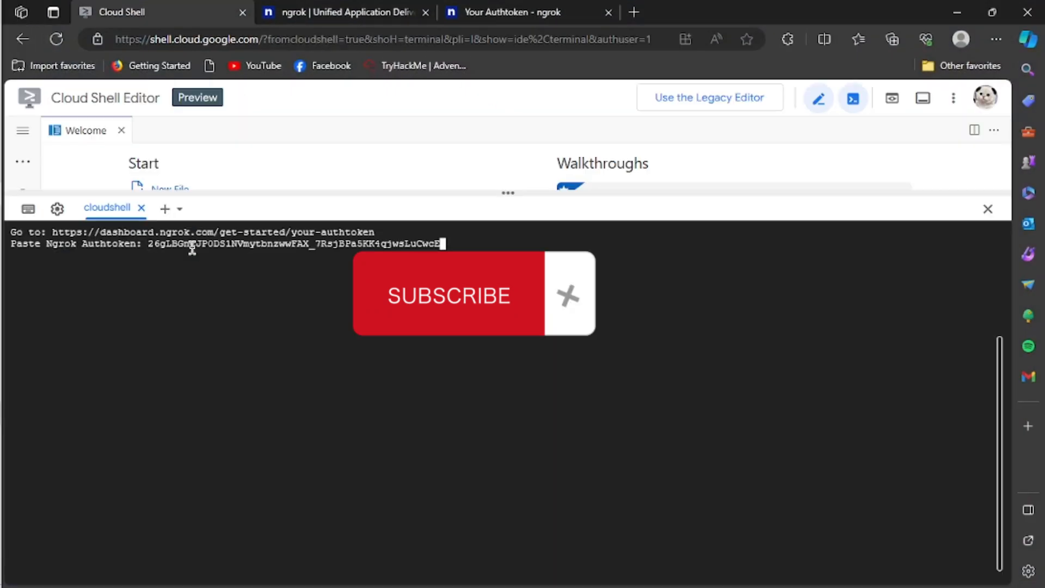
- Submit the ngrok authtoken at the Cloud Shell prompt and choose in (Mumbai) as the ngrok region
key(Return)
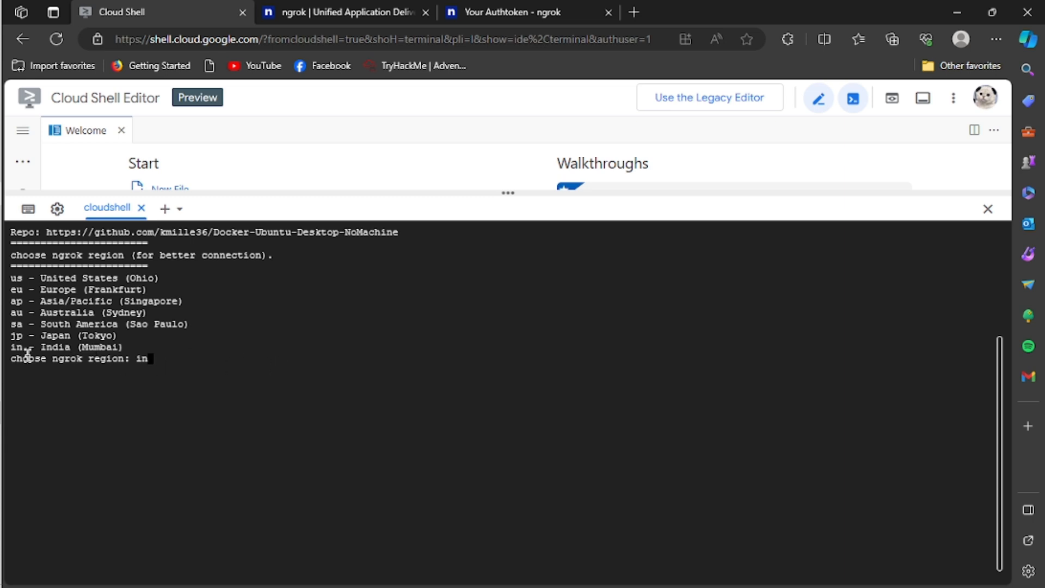
key(Return)
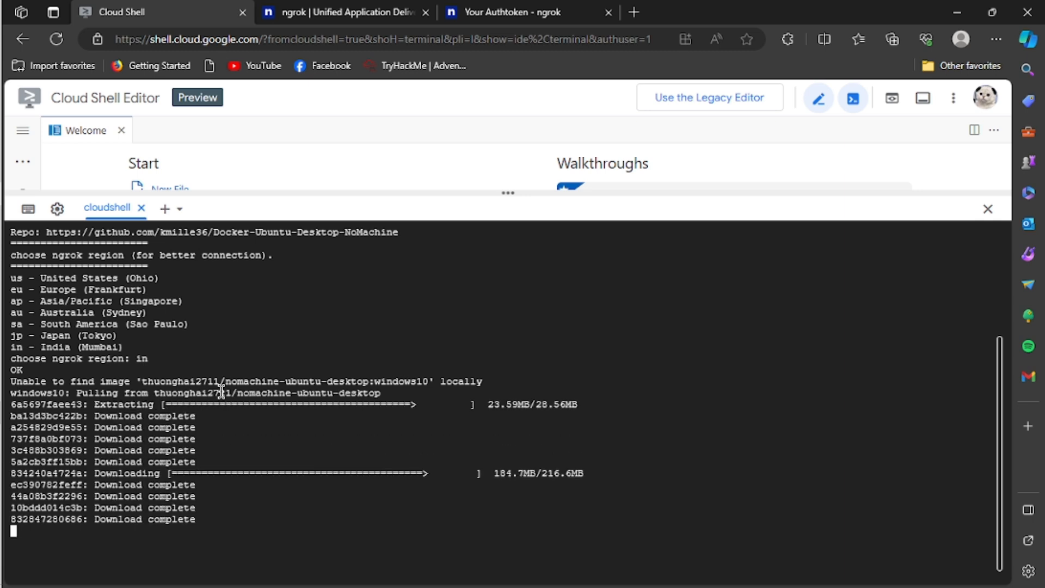
- Search the web for nomachine in a new browser tab and open the NoMachine download site
click(634, 12)
text(nom)
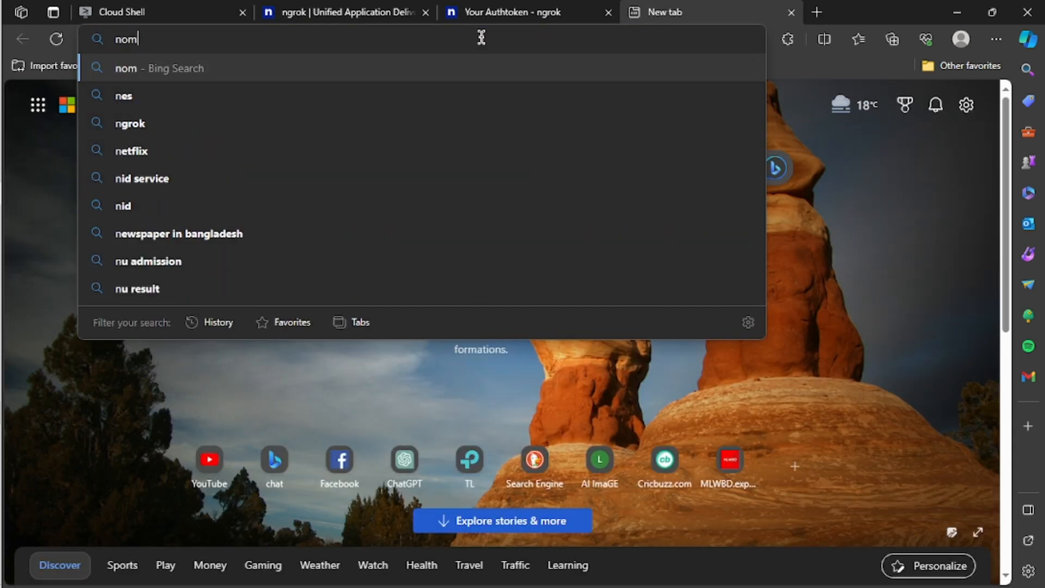
text(achine)
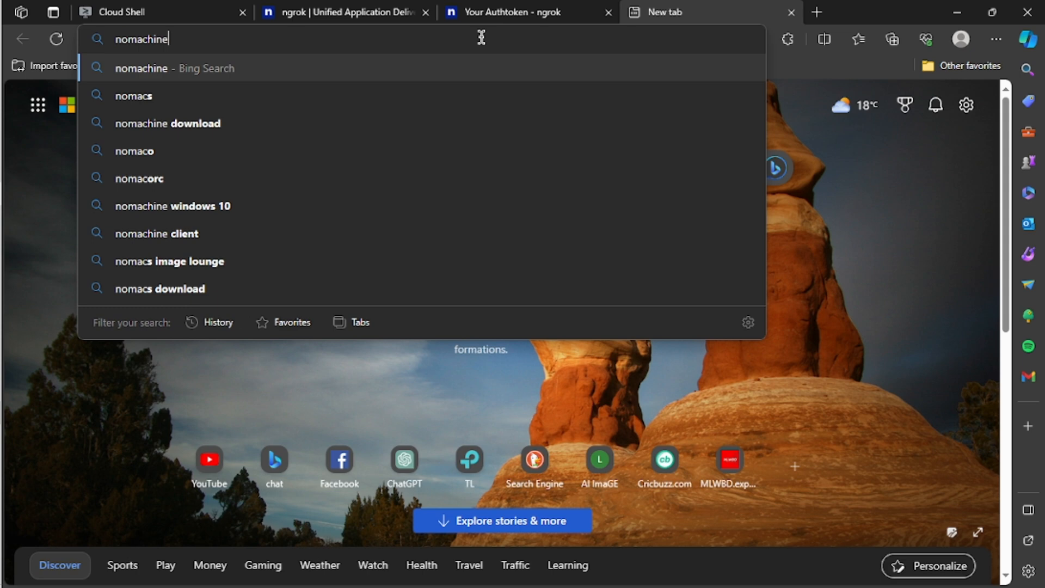
key(Return)
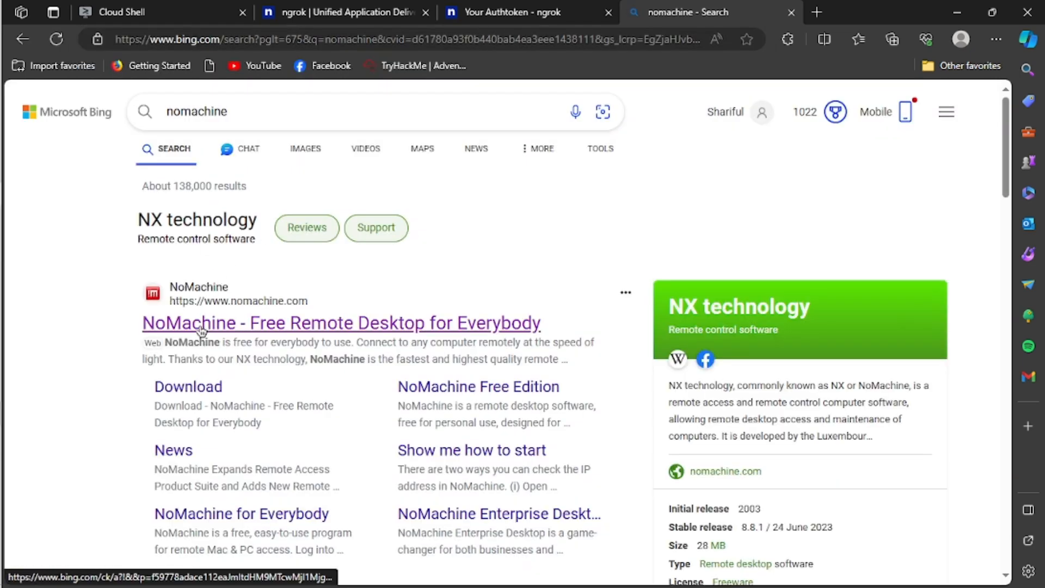
click(202, 326)
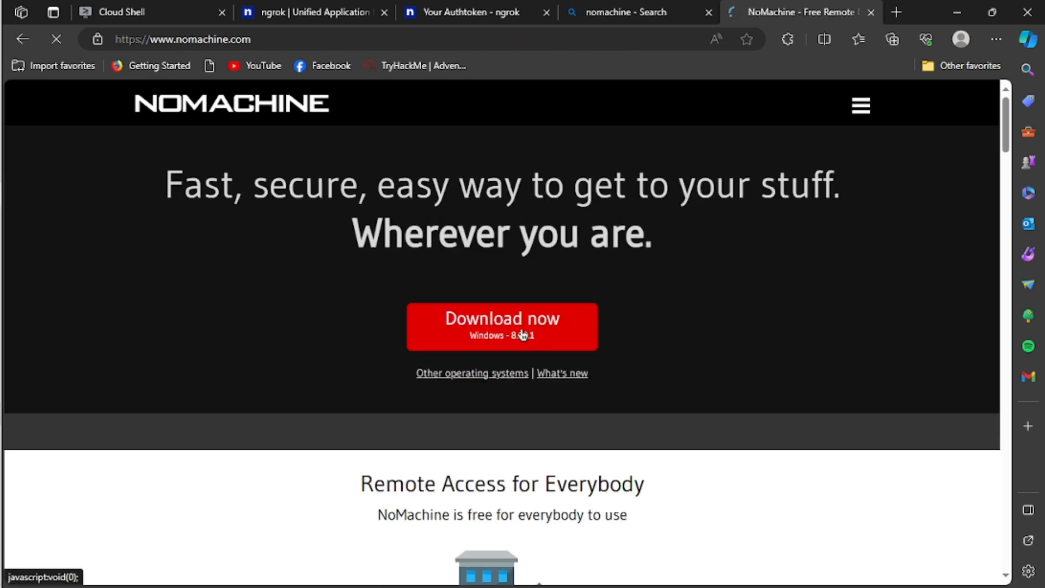
scroll(520, 335, down, 4)
scroll(519, 333, up, 2)
- Launch the installed NoMachine app and accept its welcome and guest desktop sharing dialogs
mouse_move(1, 6)
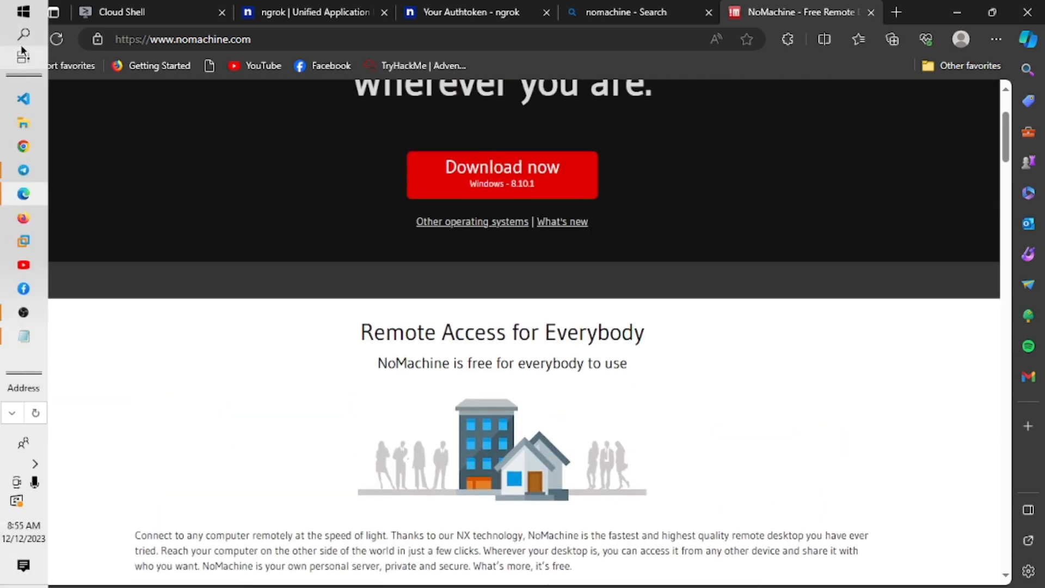
click(21, 36)
text(n)
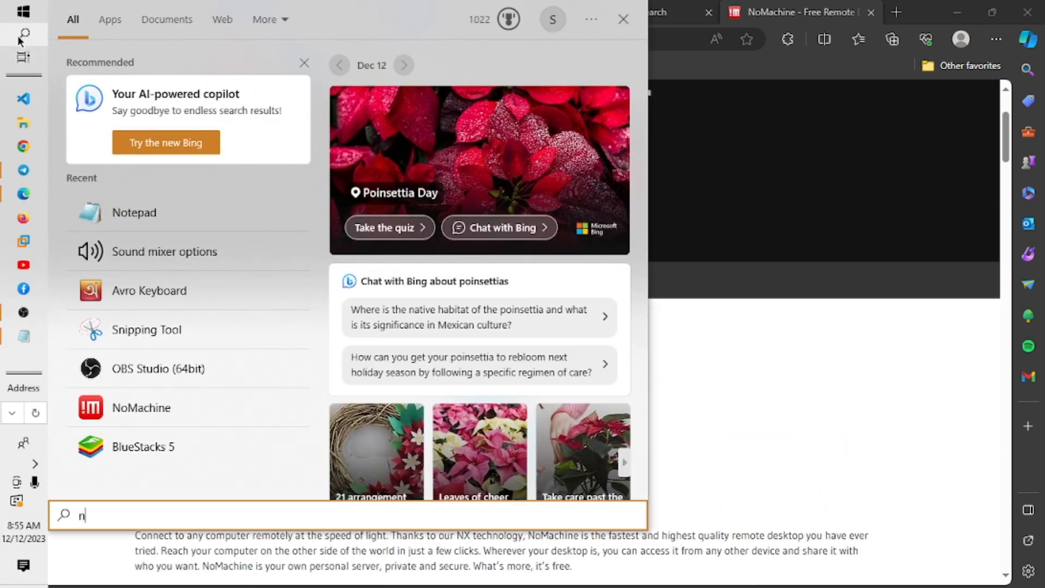
text(om)
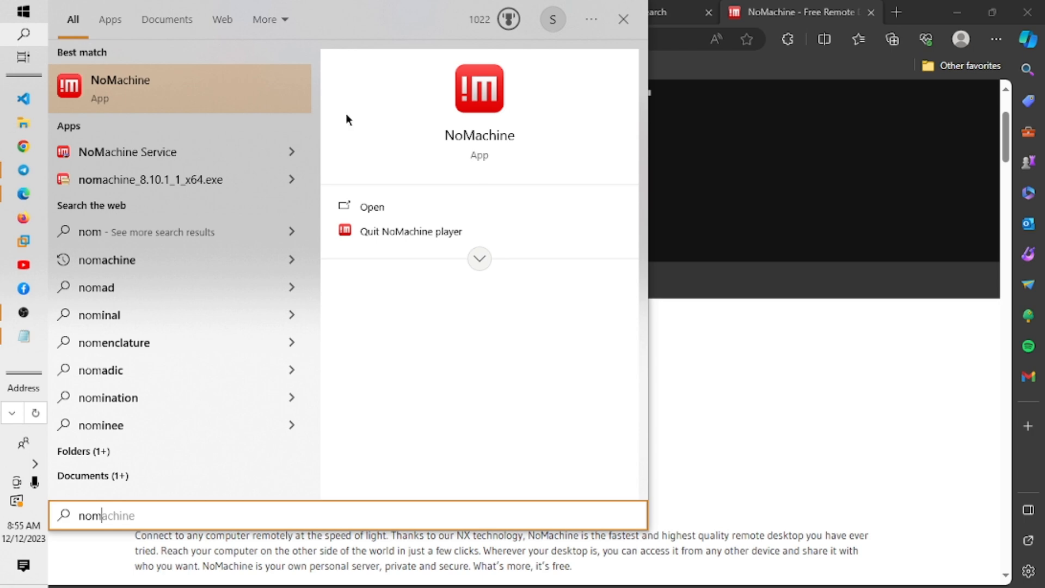
click(498, 210)
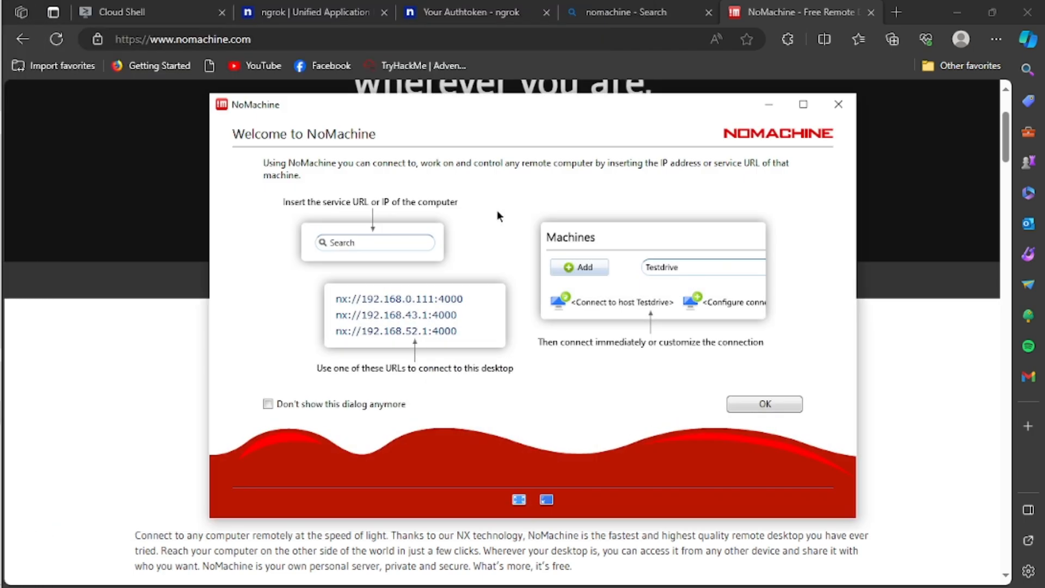
click(771, 403)
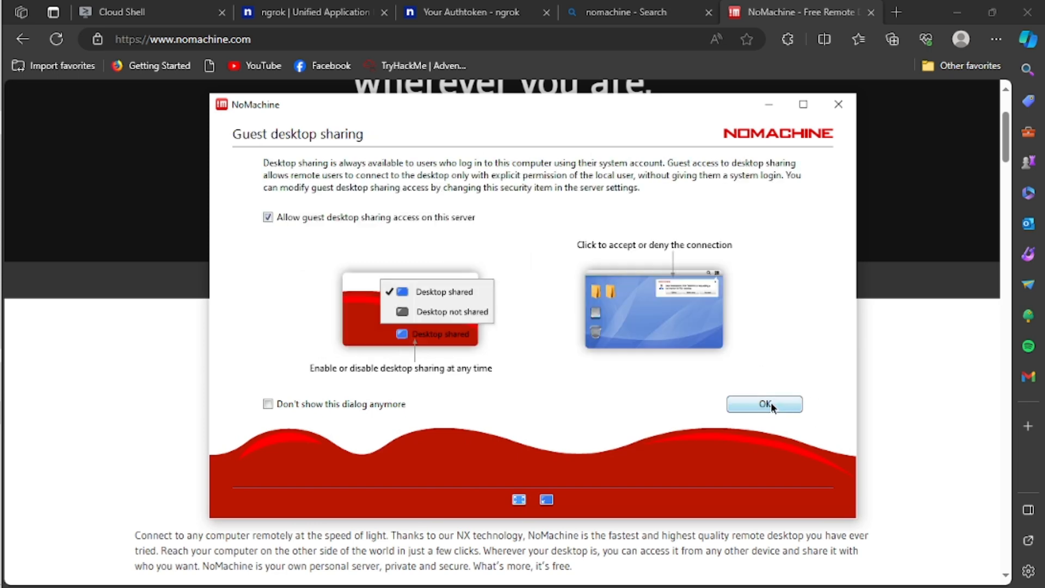
click(771, 402)
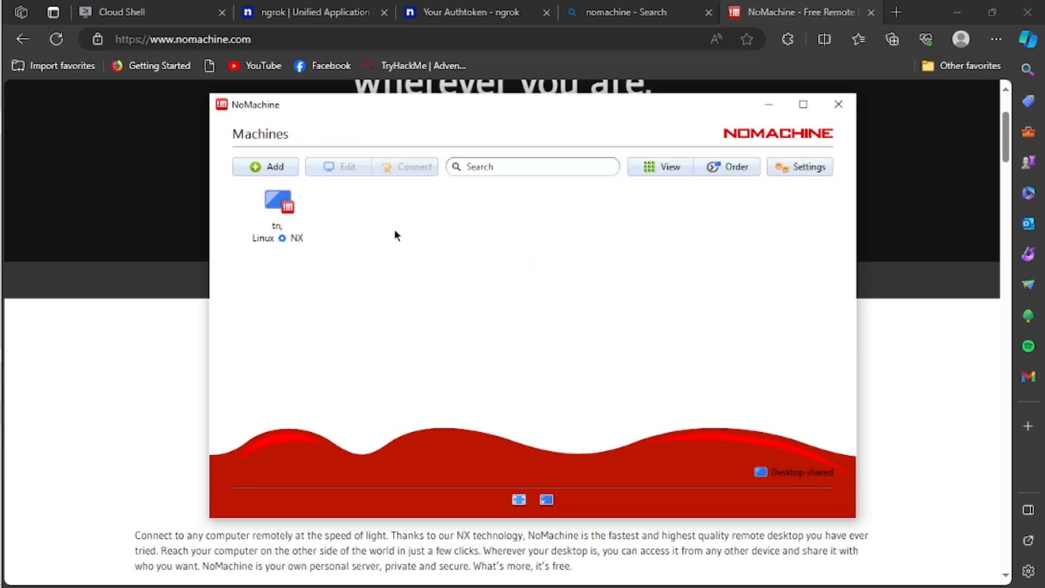
- Add a new NoMachine connection and name it pythonic
click(271, 169)
click(513, 256)
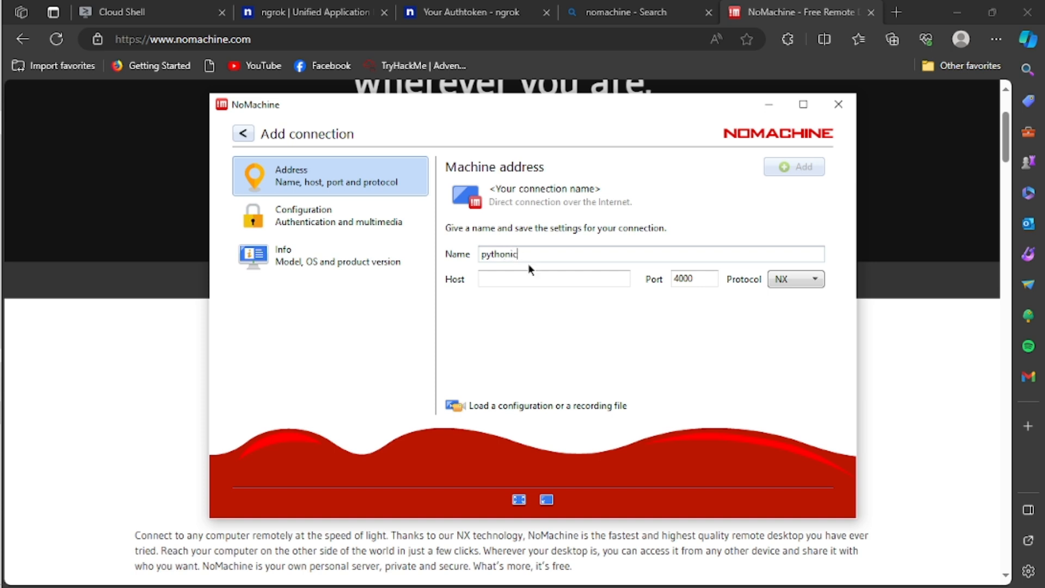
click(505, 278)
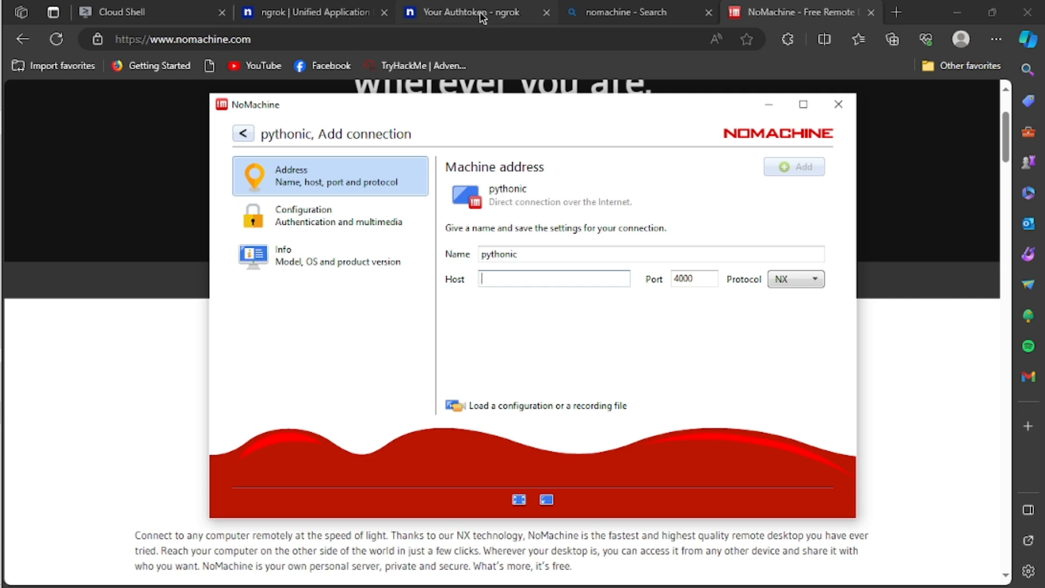
- Copy the ngrok address from the Cloud Shell output and set the pythonic connection's host to 0.tcp.in.ngrok.io
click(175, 6)
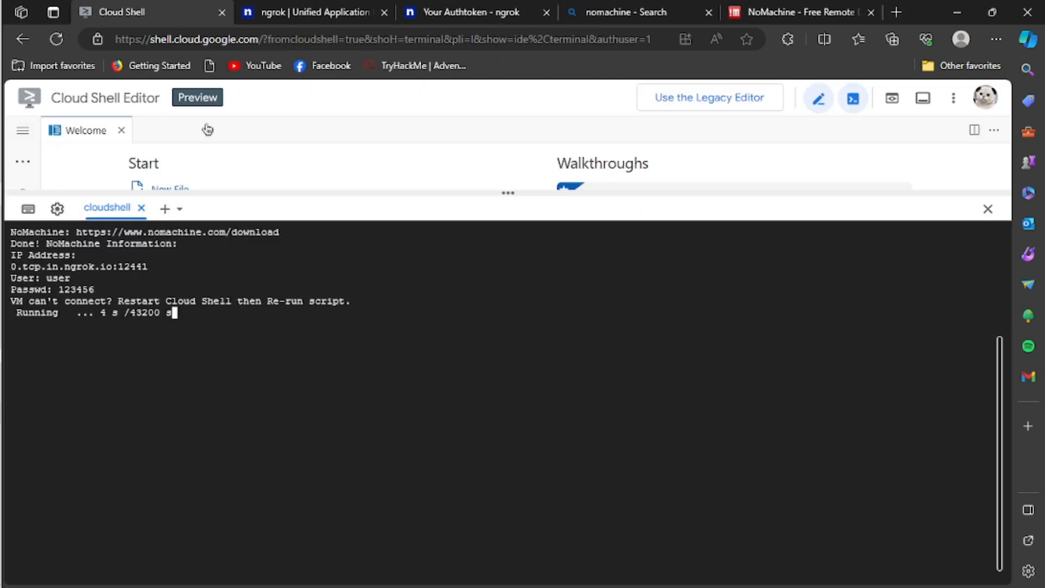
drag(13, 267, 111, 271)
key(ctrl+c)
mouse_move(23, 311)
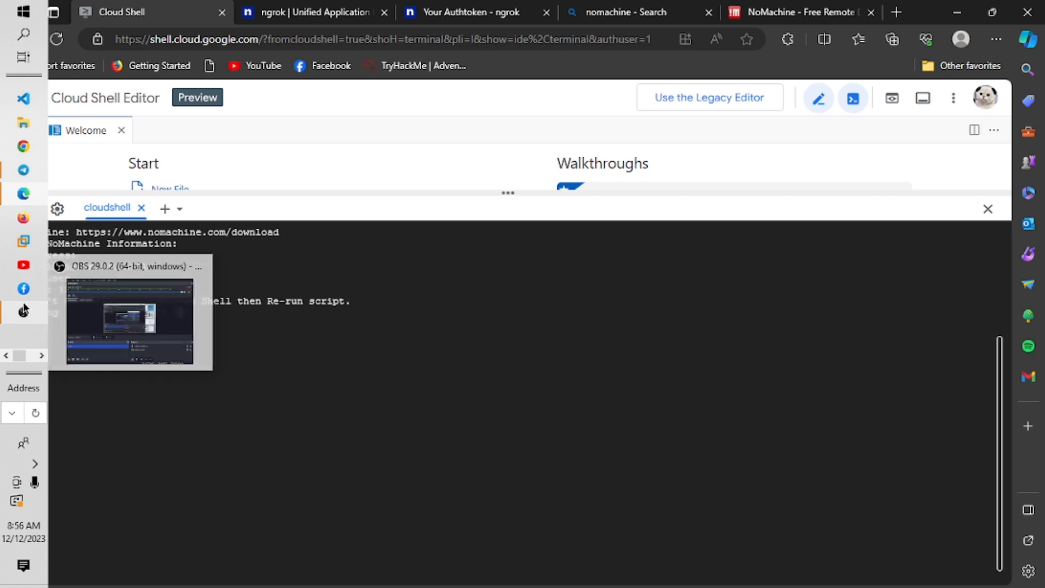
click(732, 8)
mouse_move(28, 321)
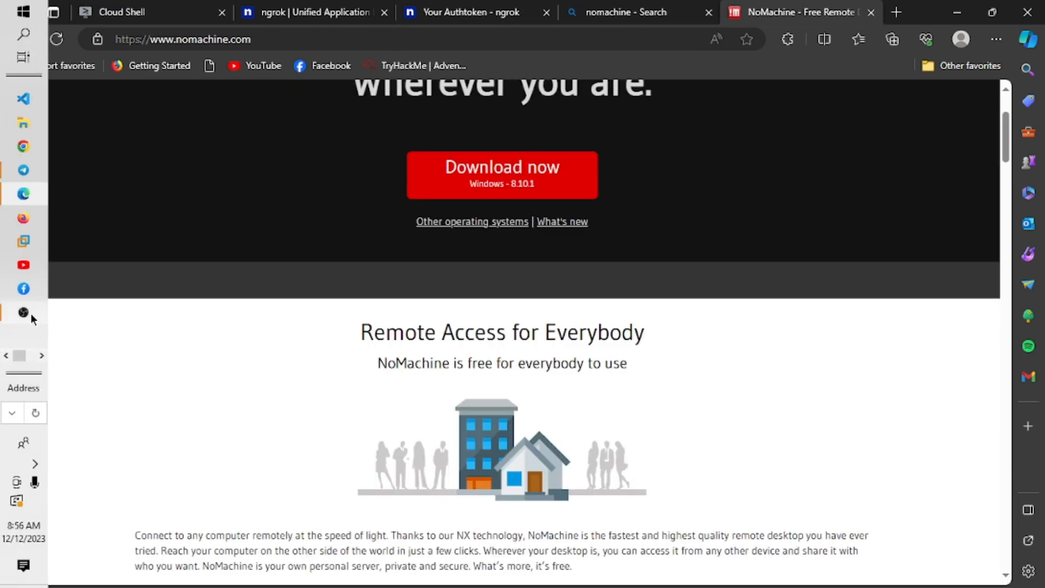
click(42, 355)
click(40, 122)
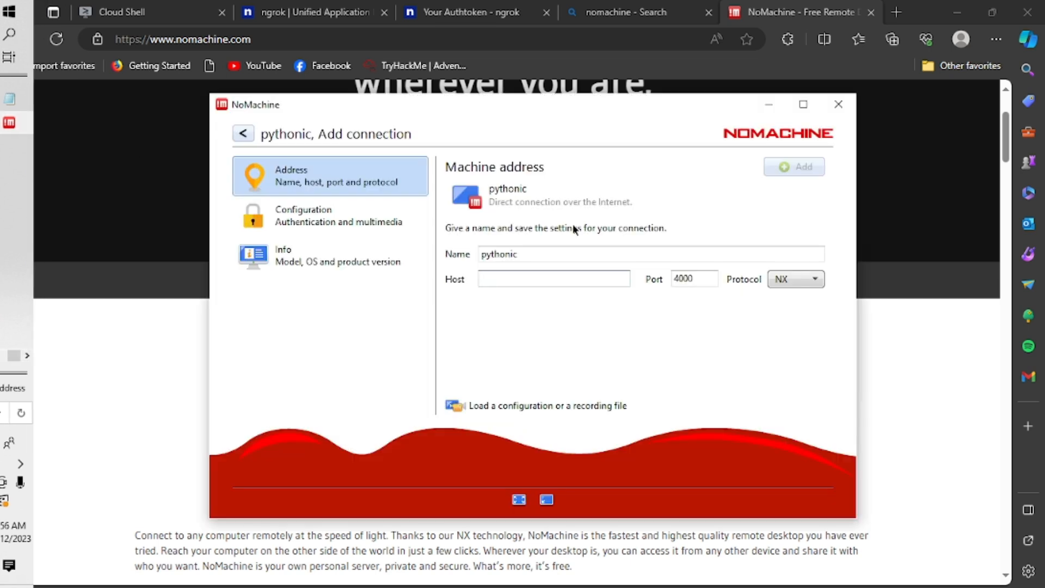
key(ctrl+v)
- Copy the ngrok port number from the Cloud Shell output and set the pythonic connection's port to 12441
drag(704, 277, 664, 274)
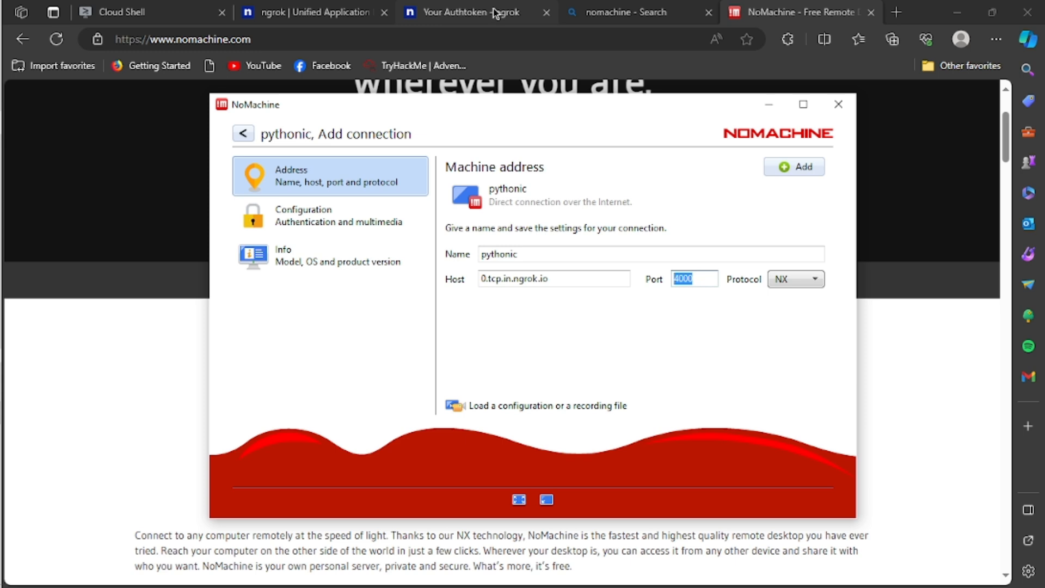
click(159, 12)
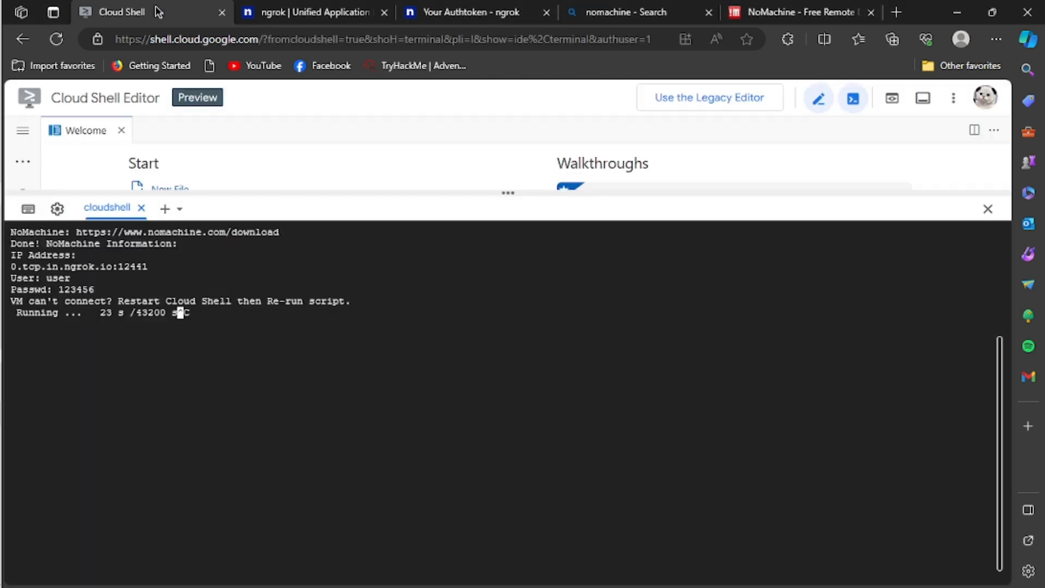
drag(119, 266, 155, 266)
click(114, 267)
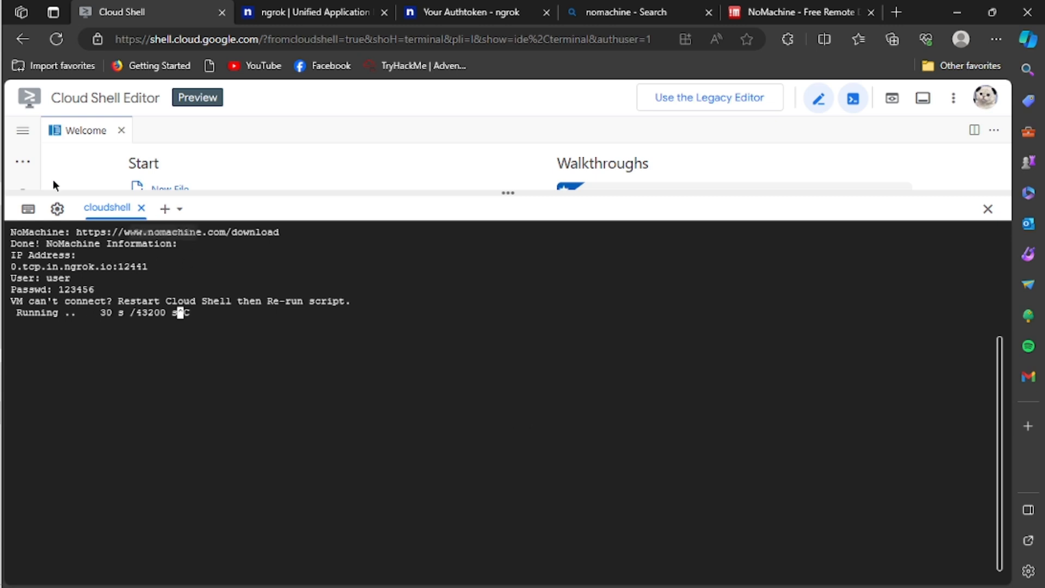
mouse_move(2, 264)
click(32, 353)
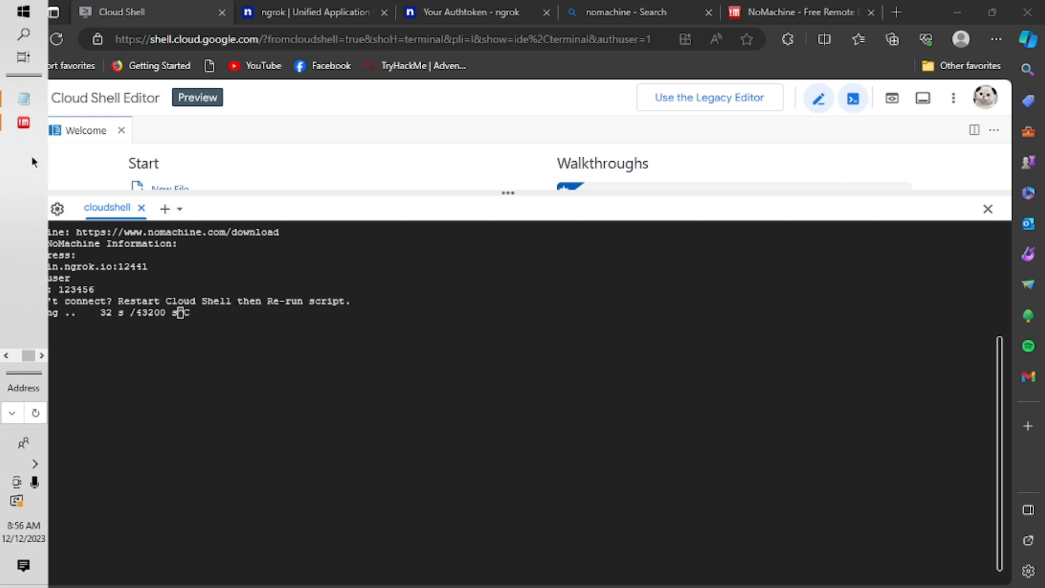
click(21, 124)
key(ctrl+v)
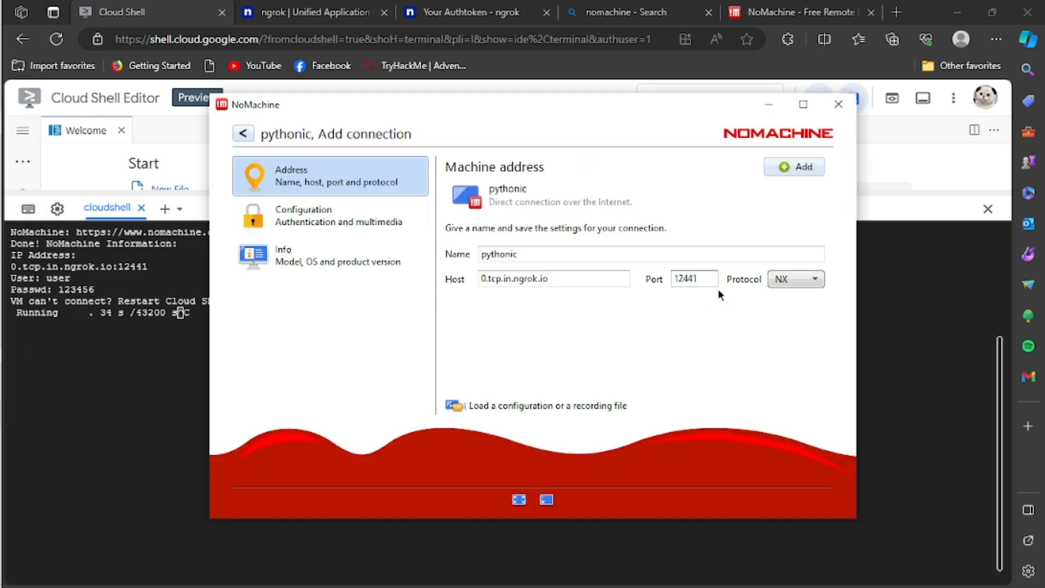
- Check the address in the Cloud Shell output and add the pythonic connection to the NoMachine machine list
click(108, 360)
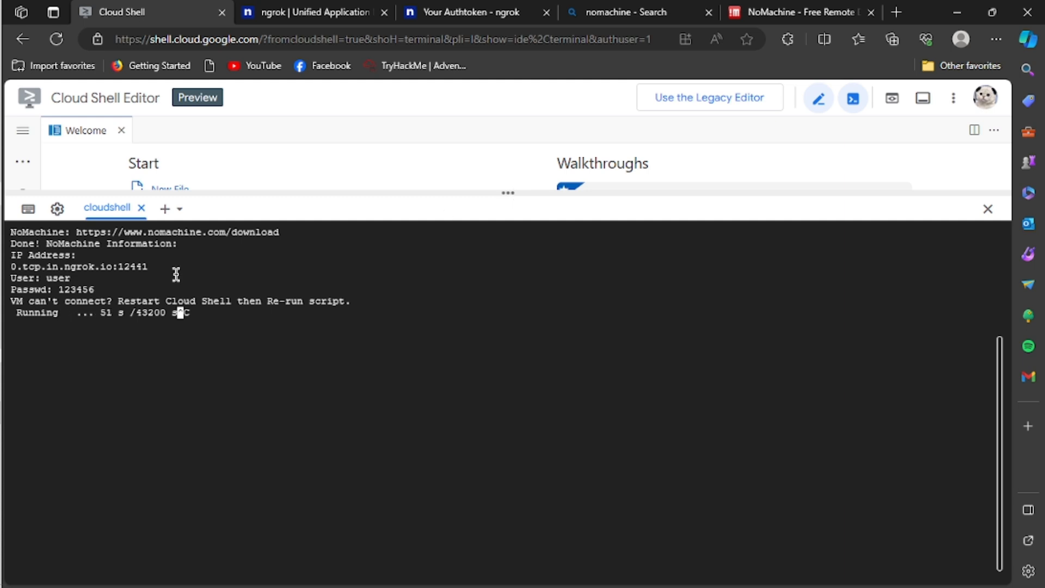
mouse_move(2, 297)
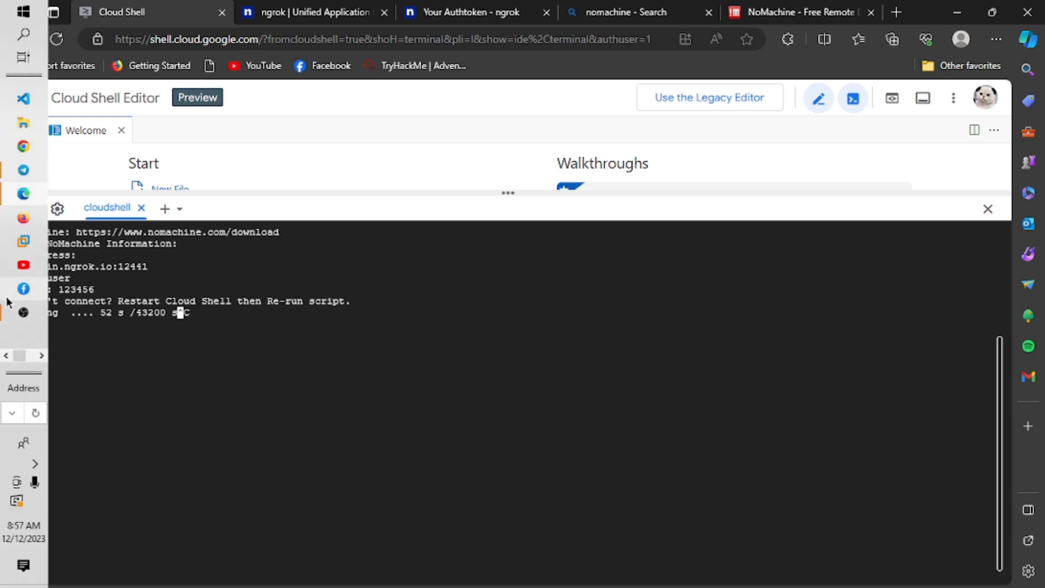
click(40, 357)
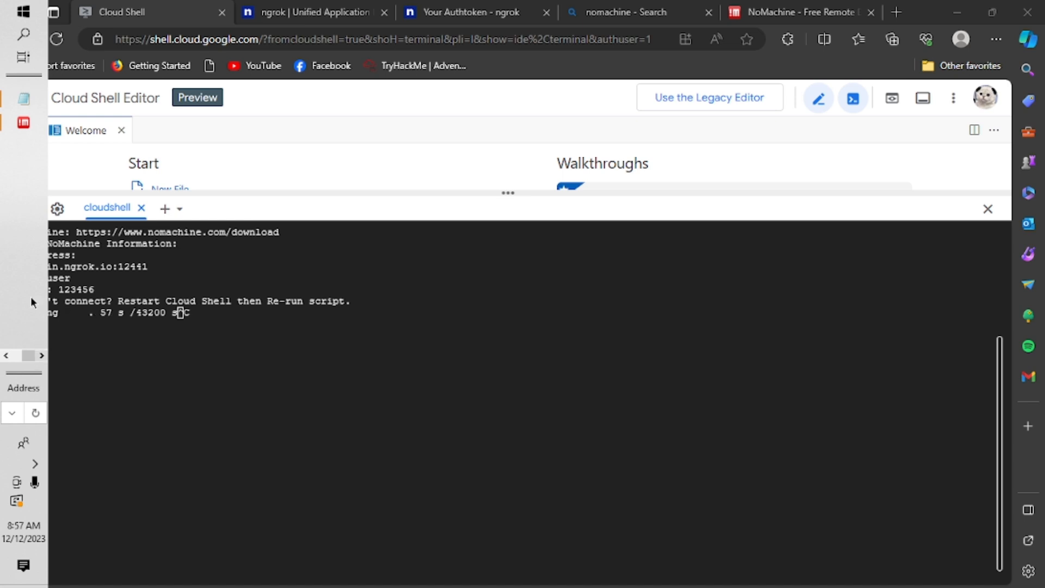
mouse_move(31, 118)
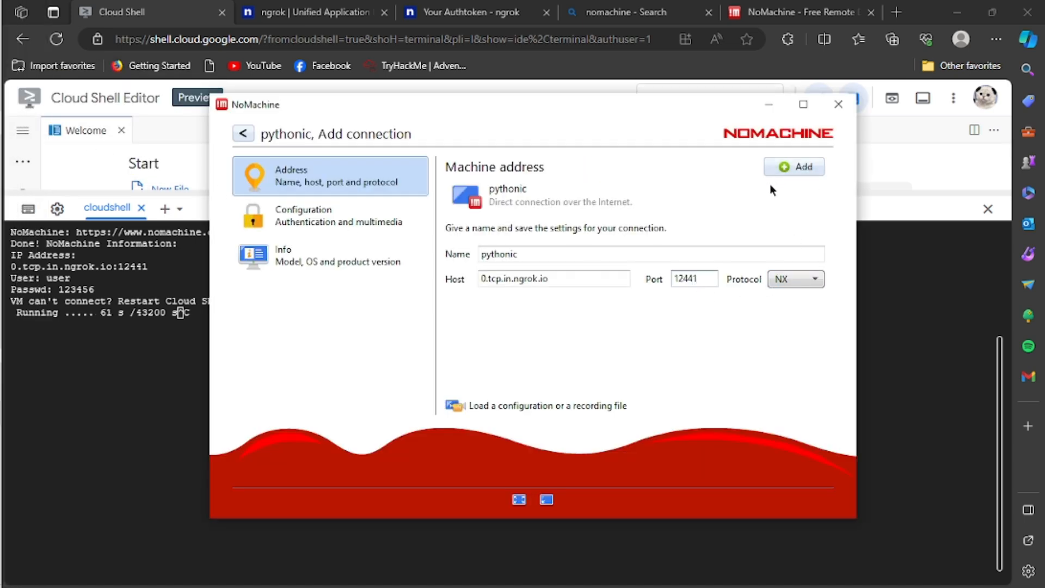
click(800, 167)
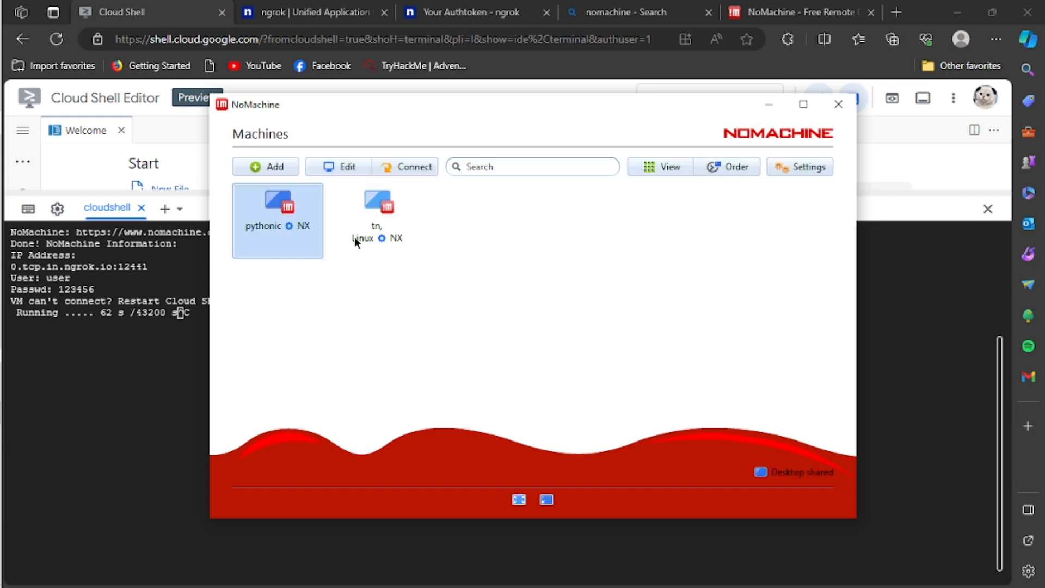
- Start connecting to the pythonic machine and proceed to its login form
click(274, 225)
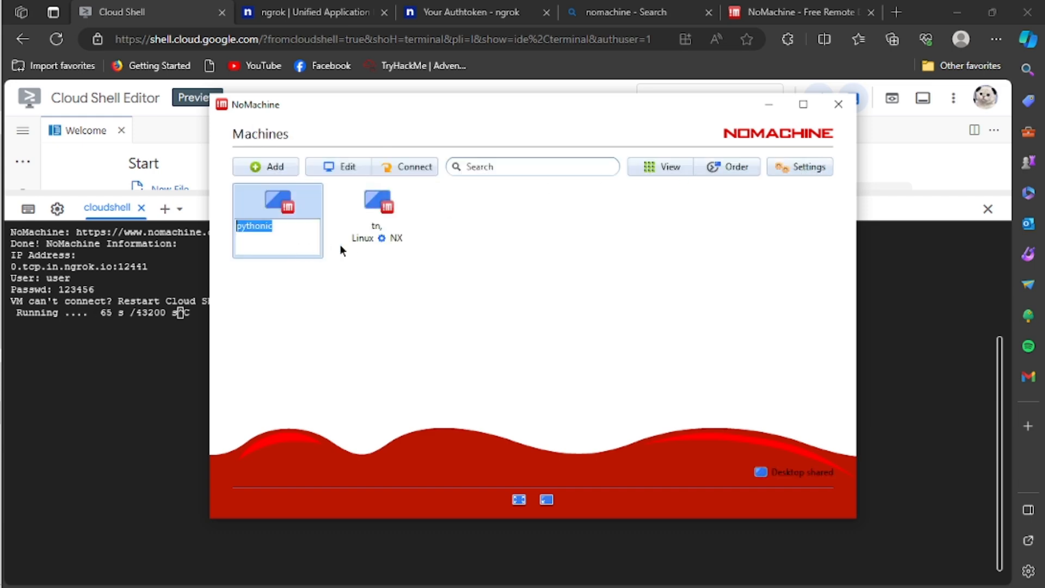
click(408, 167)
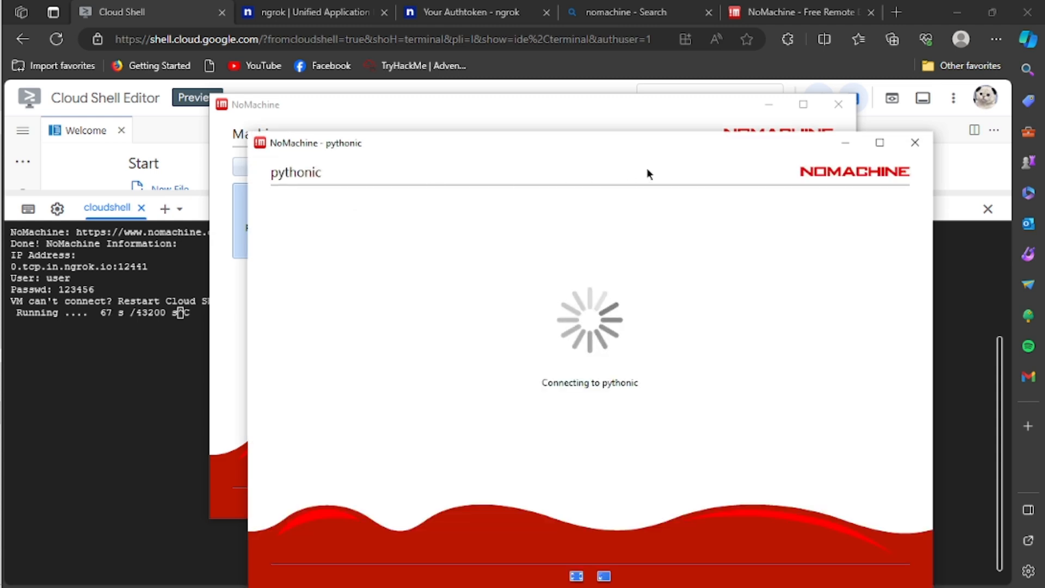
click(846, 451)
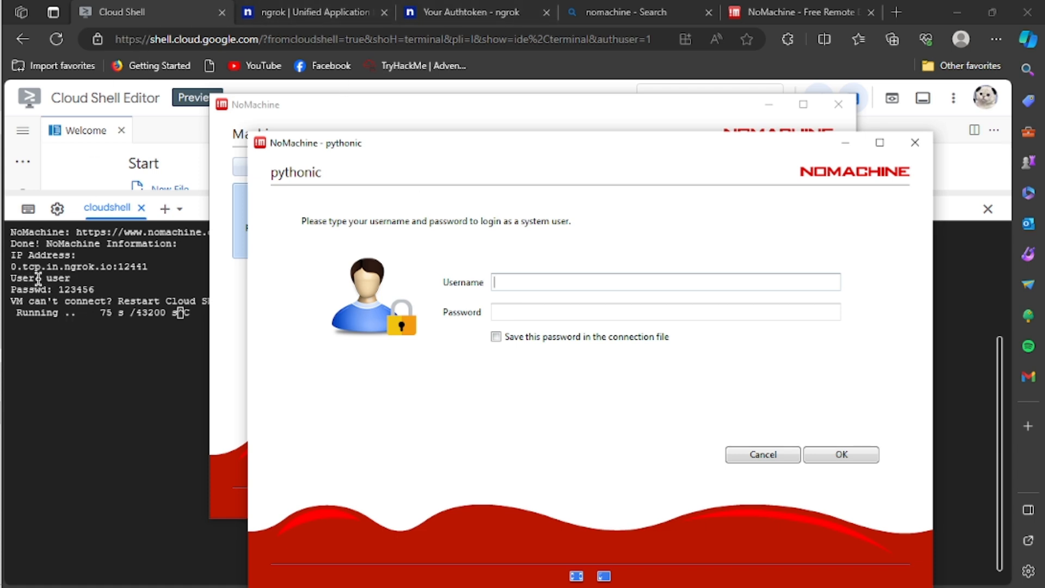
- Copy the password from the Cloud Shell output and log in to pythonic with username user and the account password
drag(84, 278, 54, 289)
click(97, 285)
mouse_move(3, 310)
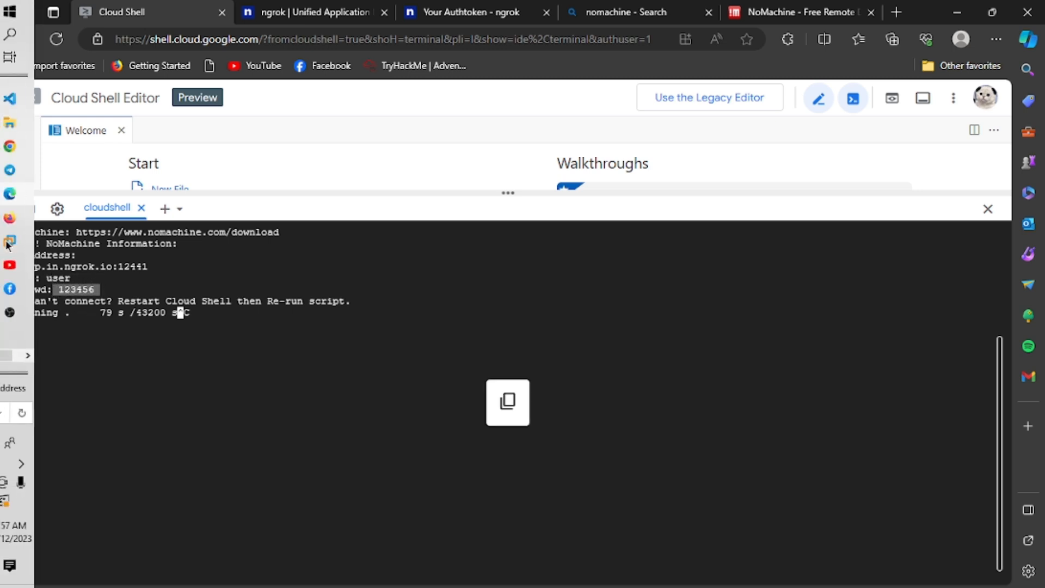
mouse_move(24, 123)
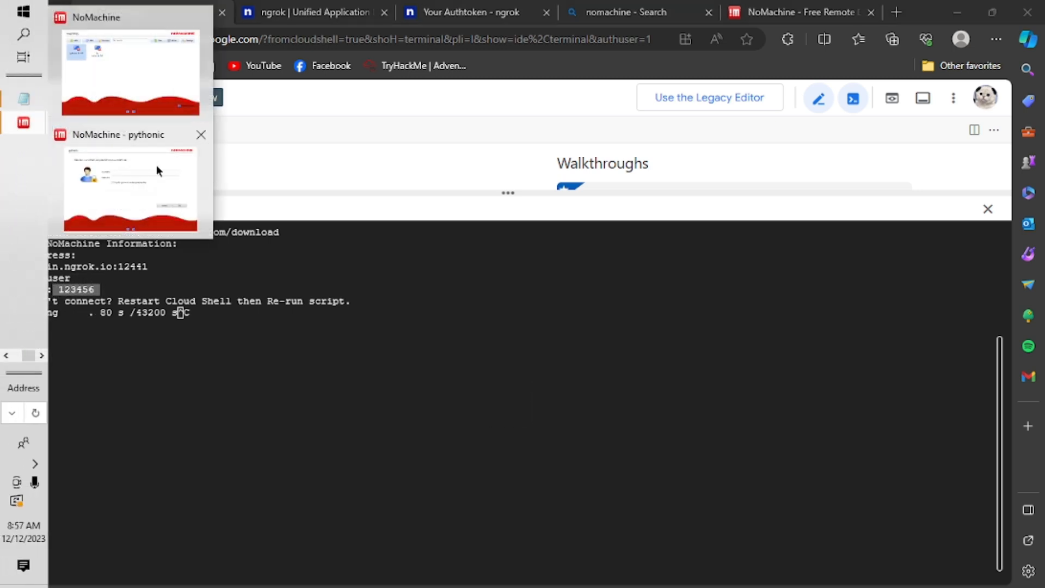
click(162, 193)
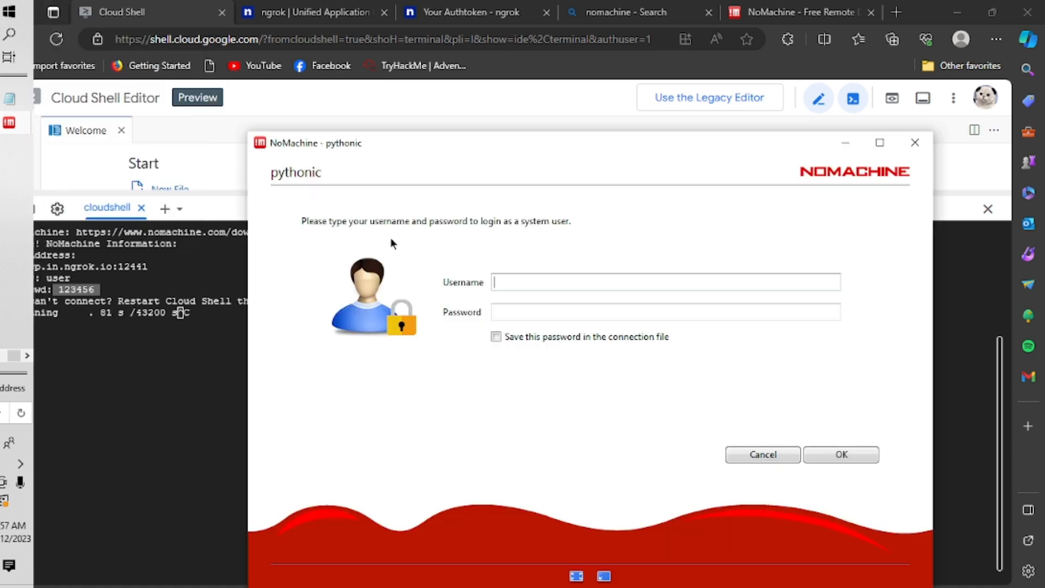
click(508, 306)
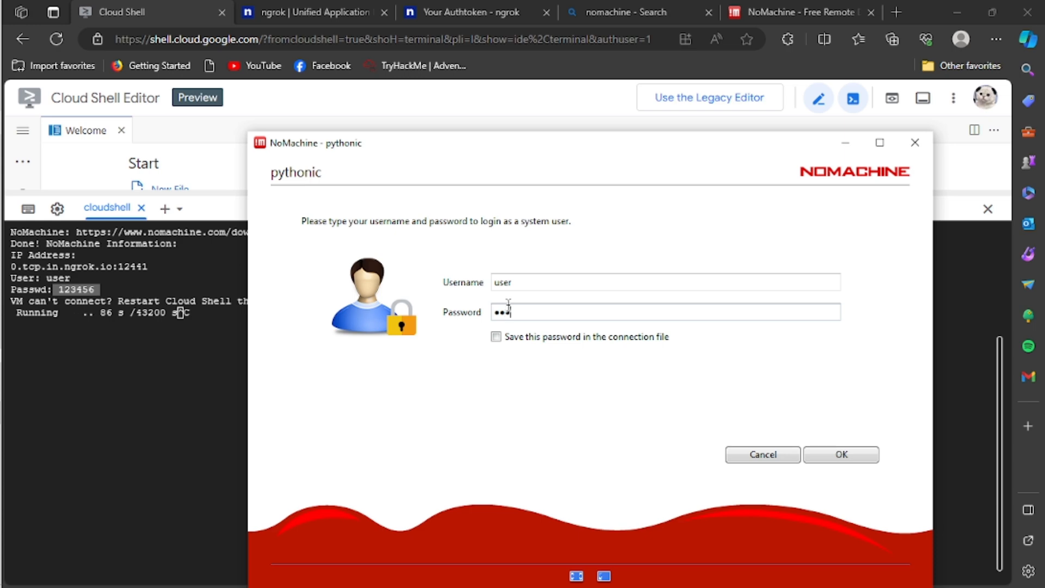
click(846, 459)
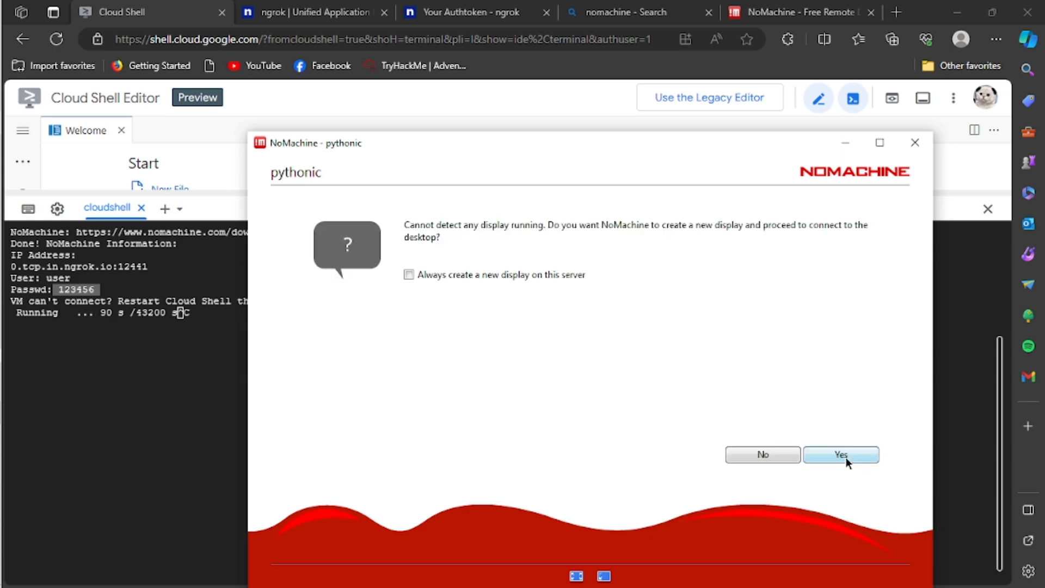
- Create a new display for the pythonic session, accept the introductory dialogs without resizing the remote display, and maximize the session window
click(846, 457)
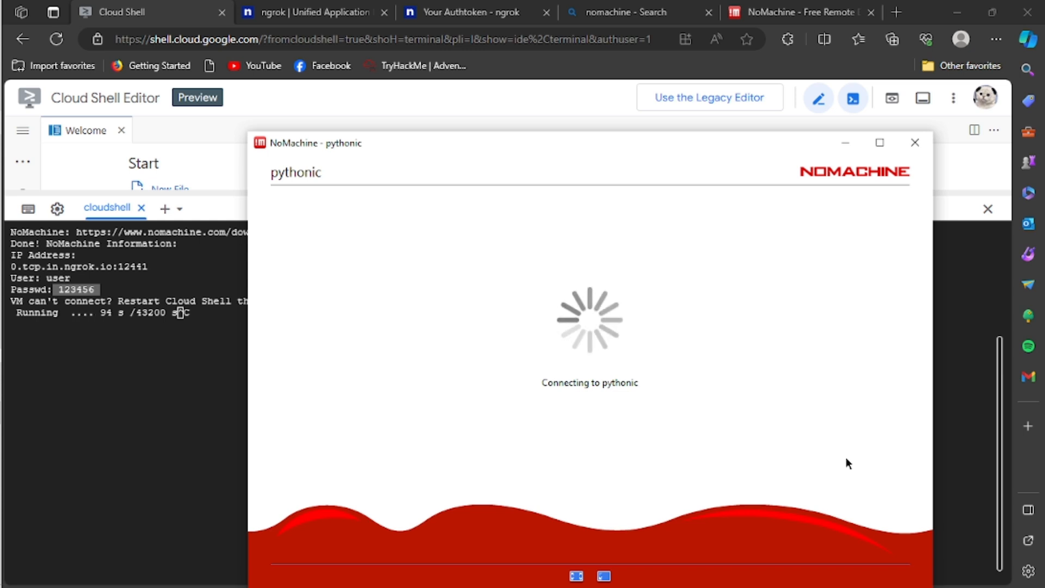
click(845, 457)
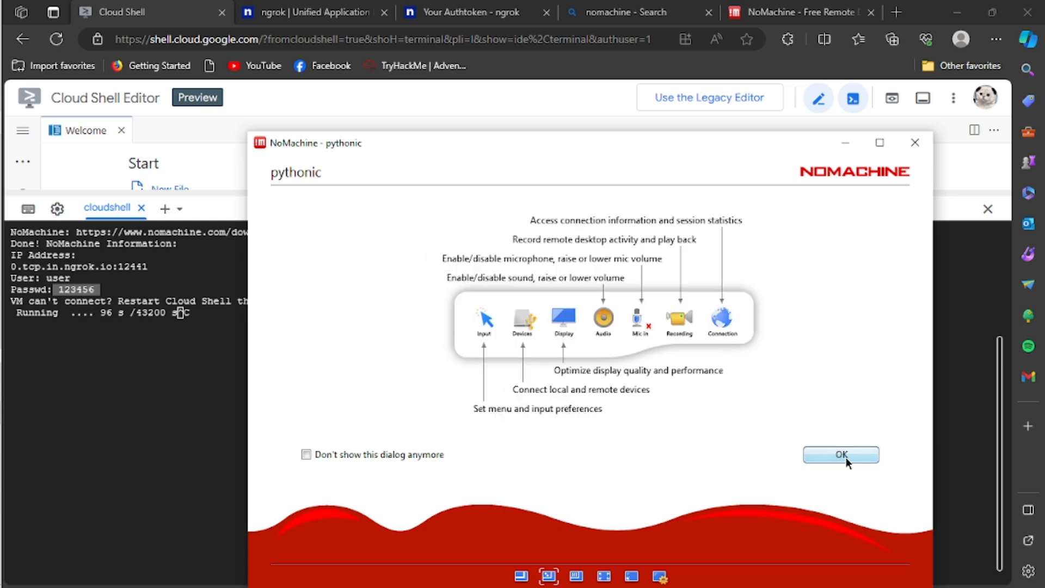
click(846, 457)
click(845, 457)
click(845, 457)
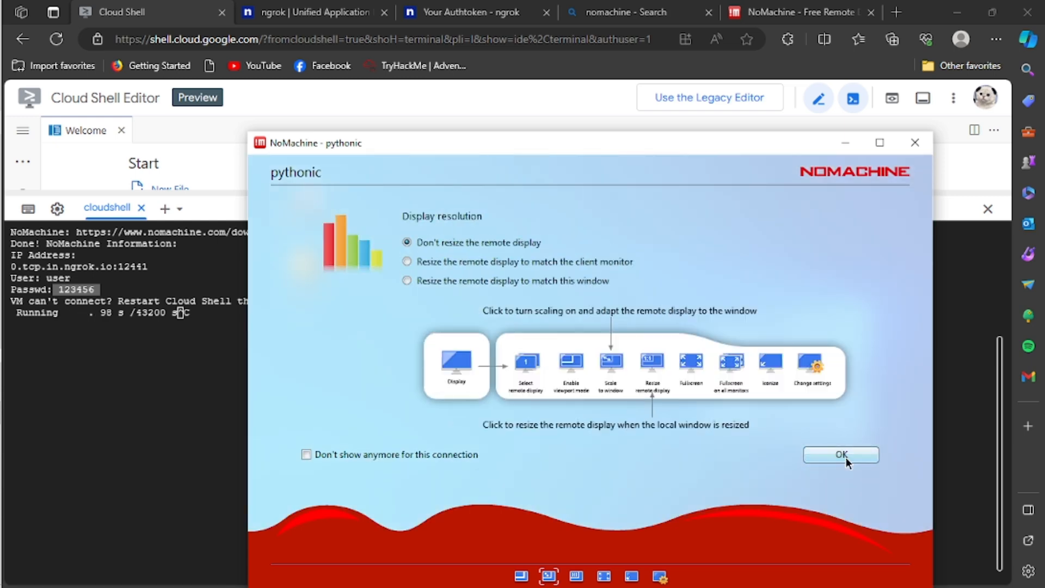
click(841, 455)
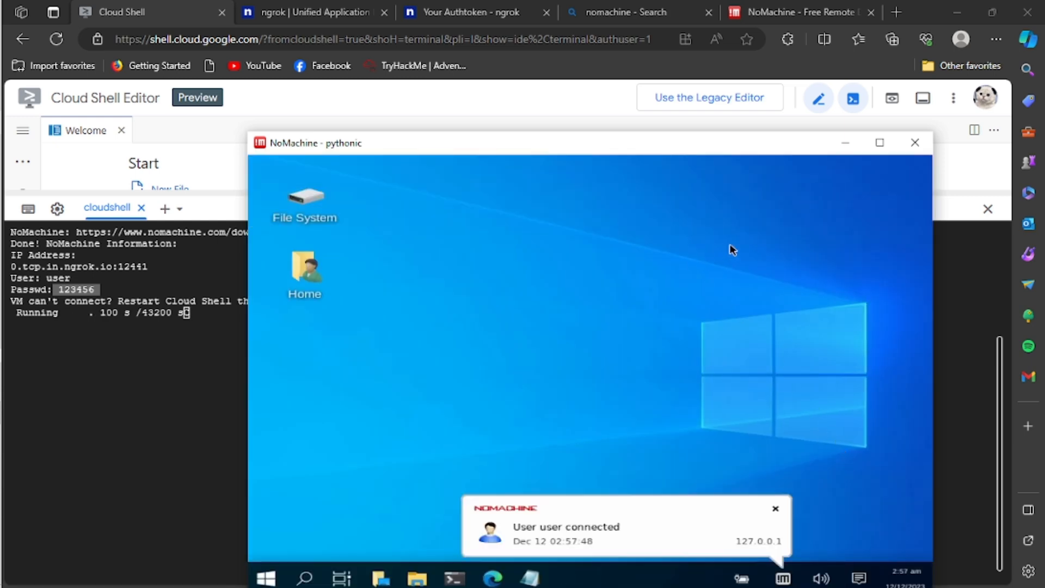
click(876, 142)
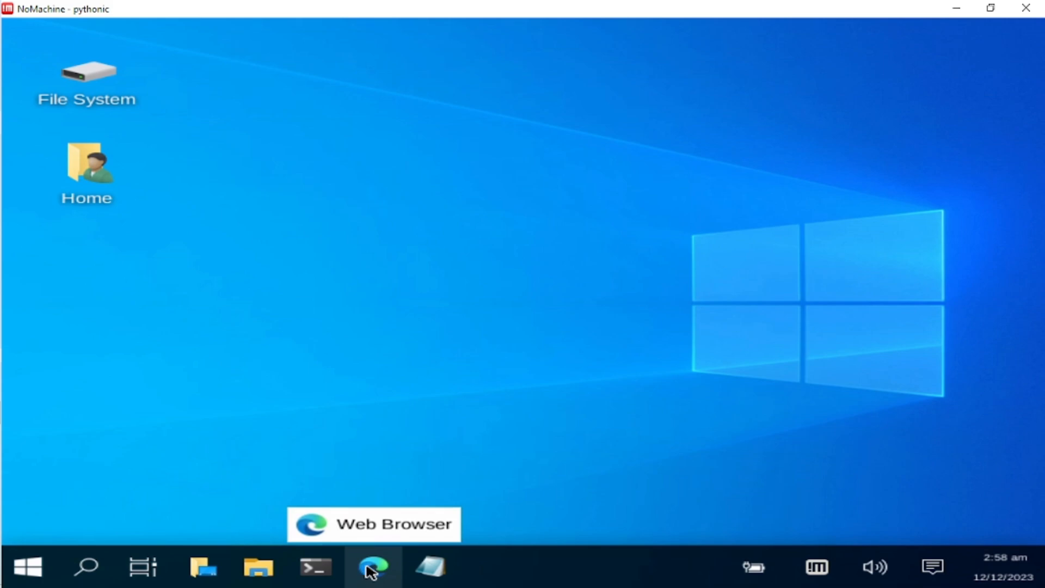
- Minimize the remote session, switch to Telegram and examine the Chrome install commands in the Dark Hunter 141 Windows10 RDP post
click(956, 9)
mouse_move(2, 239)
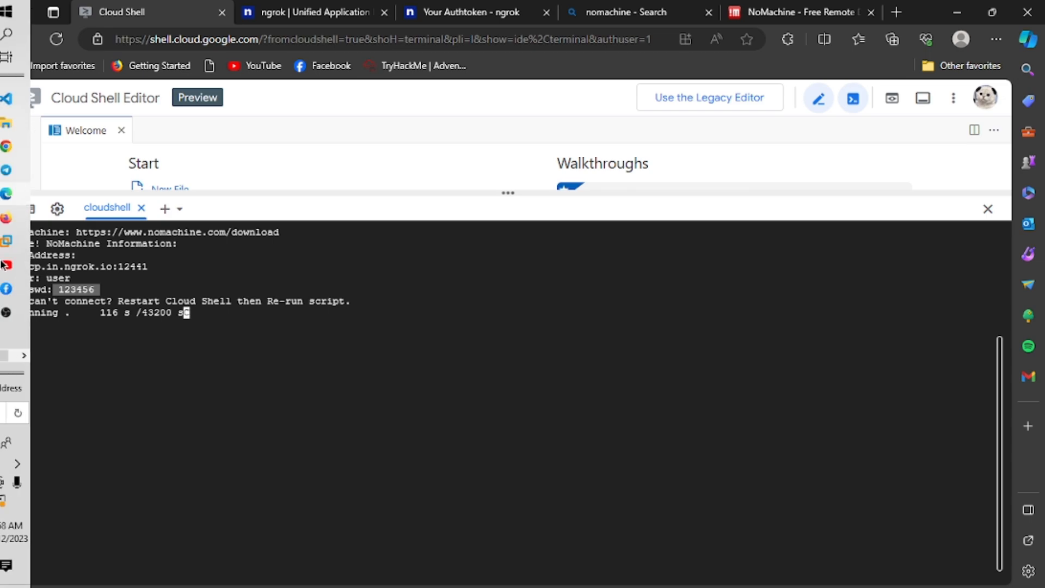
click(24, 171)
click(361, 366)
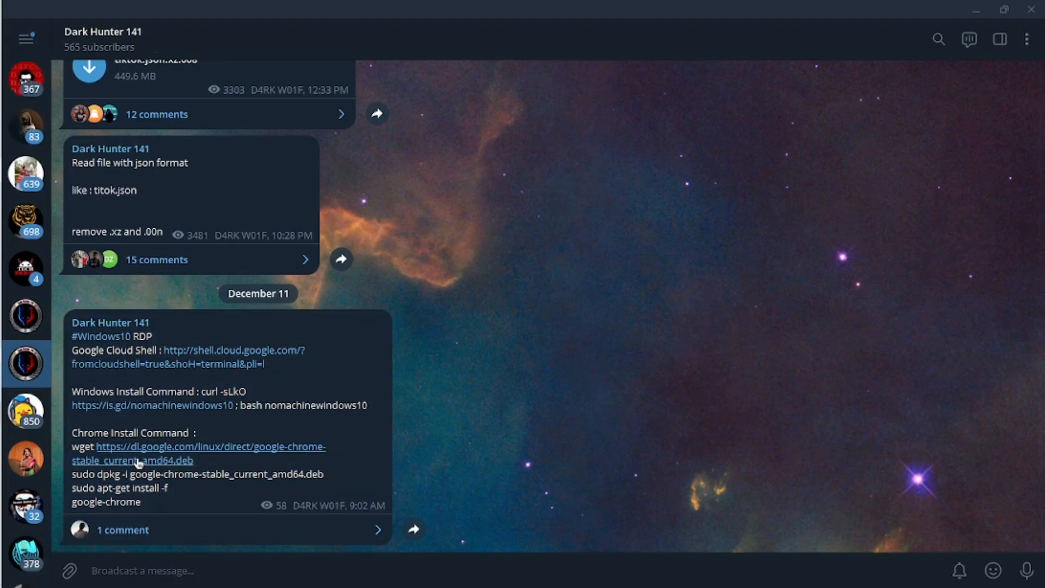
drag(70, 446, 237, 475)
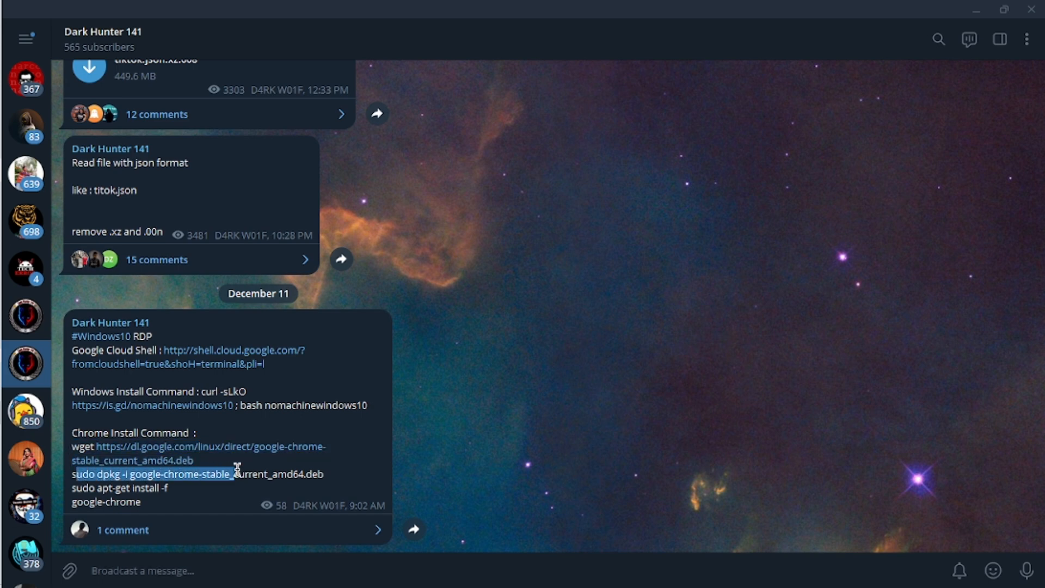
click(326, 479)
drag(326, 478, 73, 478)
drag(178, 490, 80, 492)
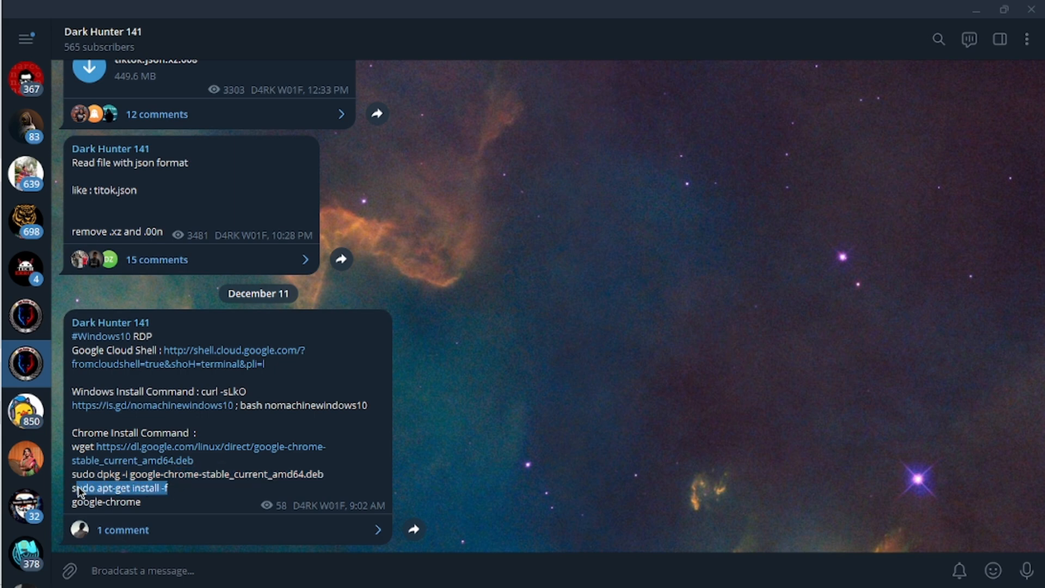
- Switch back to the pythonic remote desktop window in NoMachine
mouse_move(3, 313)
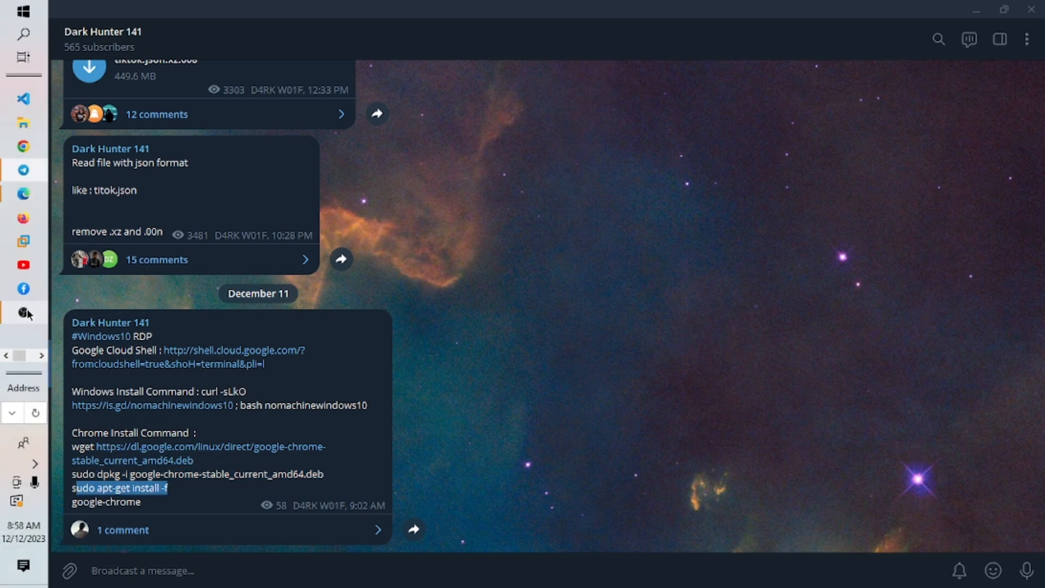
click(41, 355)
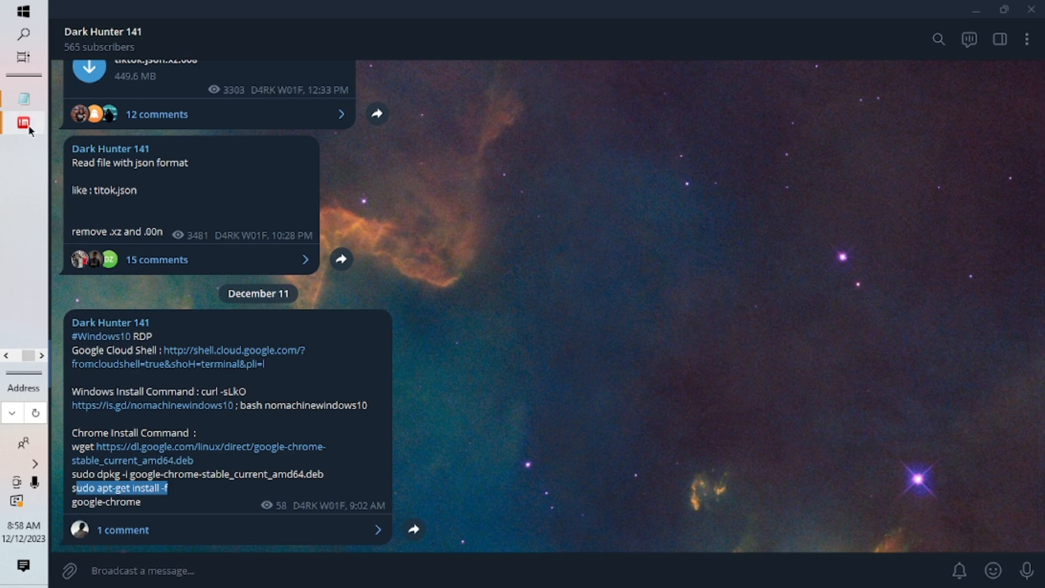
mouse_move(30, 125)
click(97, 158)
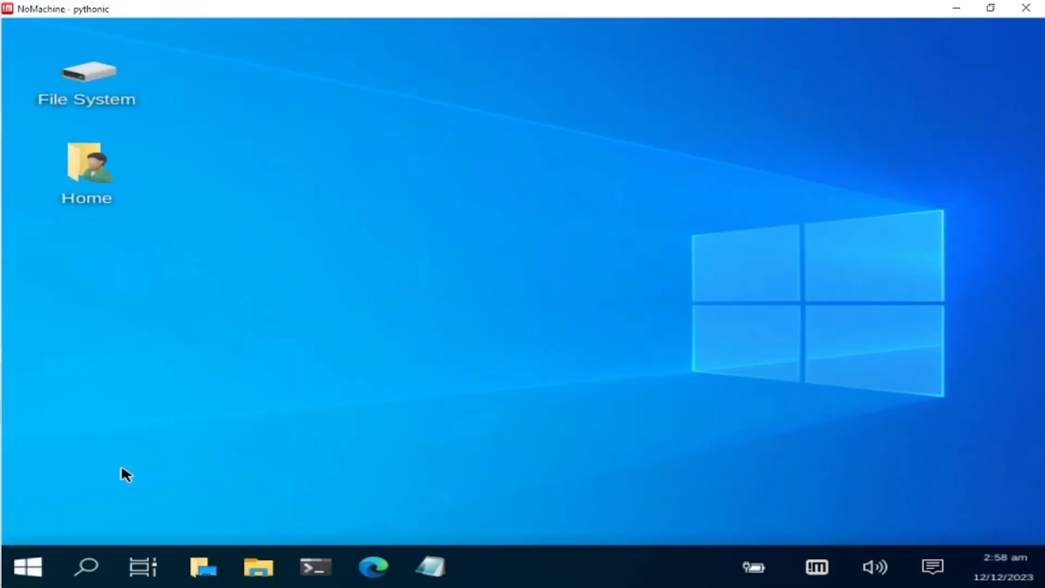
- Run winver to view the About Windows information and close it
key(super+r)
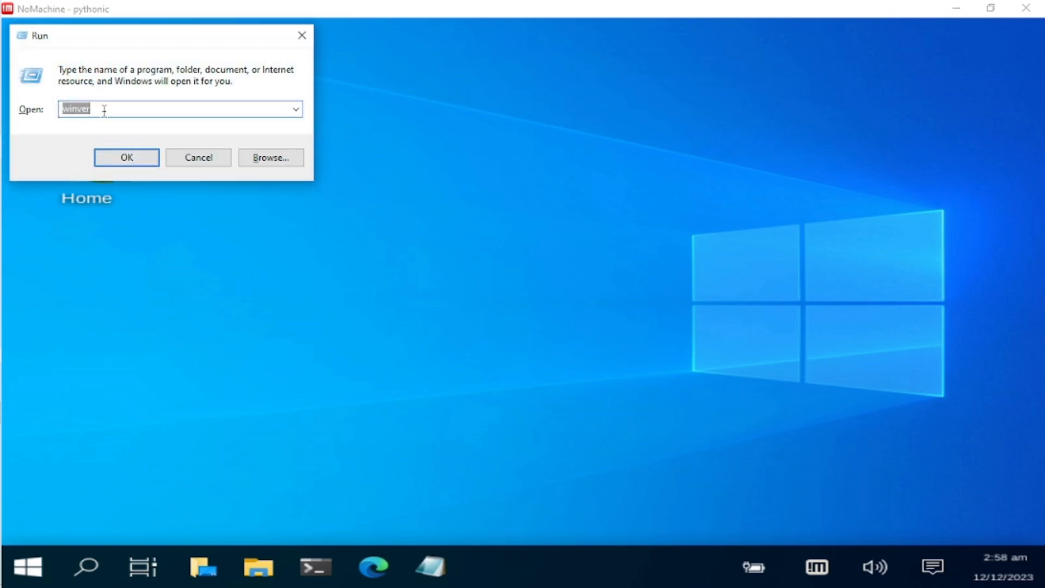
click(122, 158)
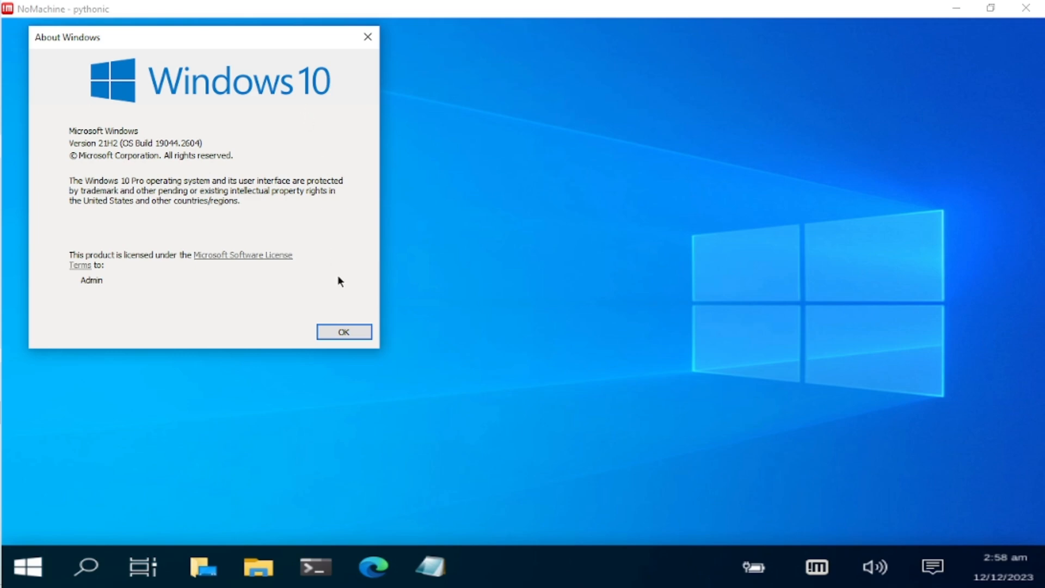
click(348, 332)
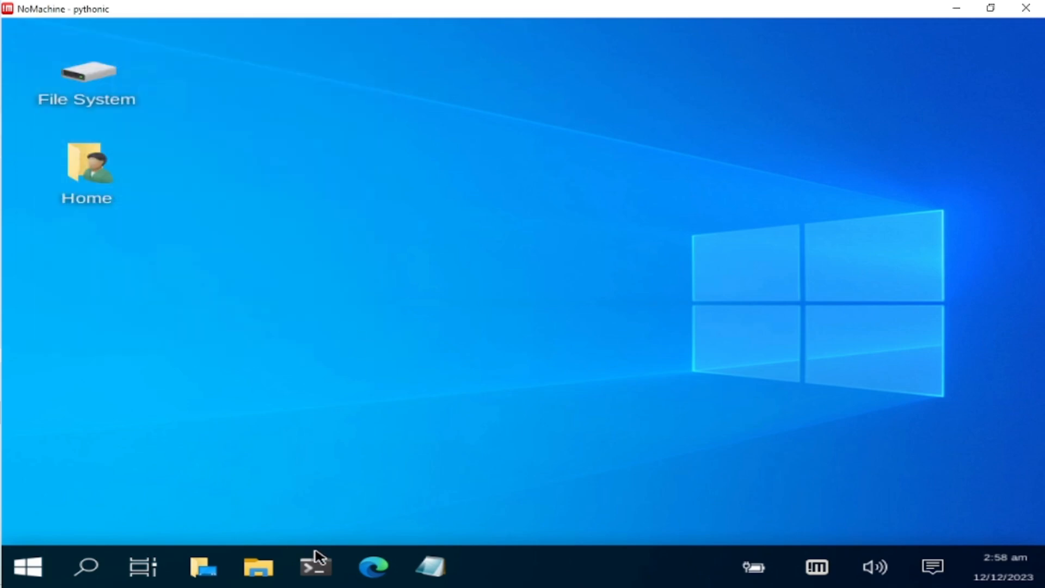
- Open a terminal on the remote desktop, then switch to Notepad and copy the wget line under Chrome Install Command
click(315, 566)
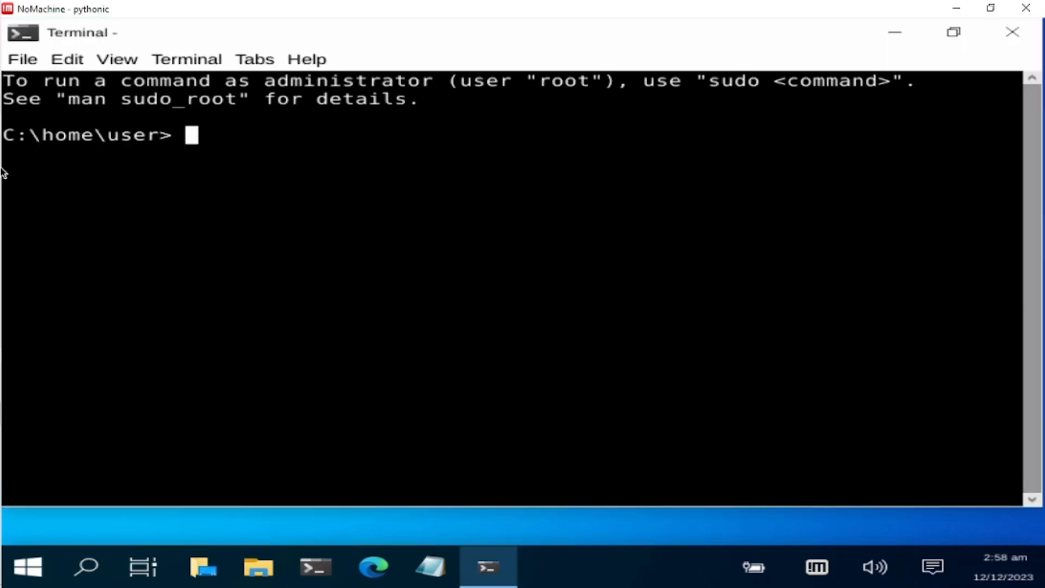
mouse_move(20, 266)
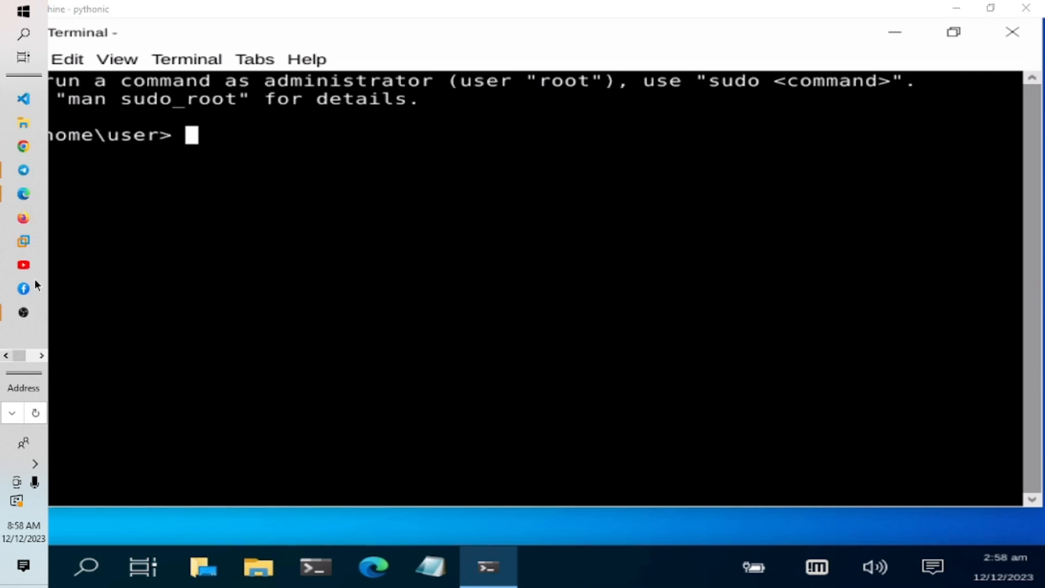
click(23, 99)
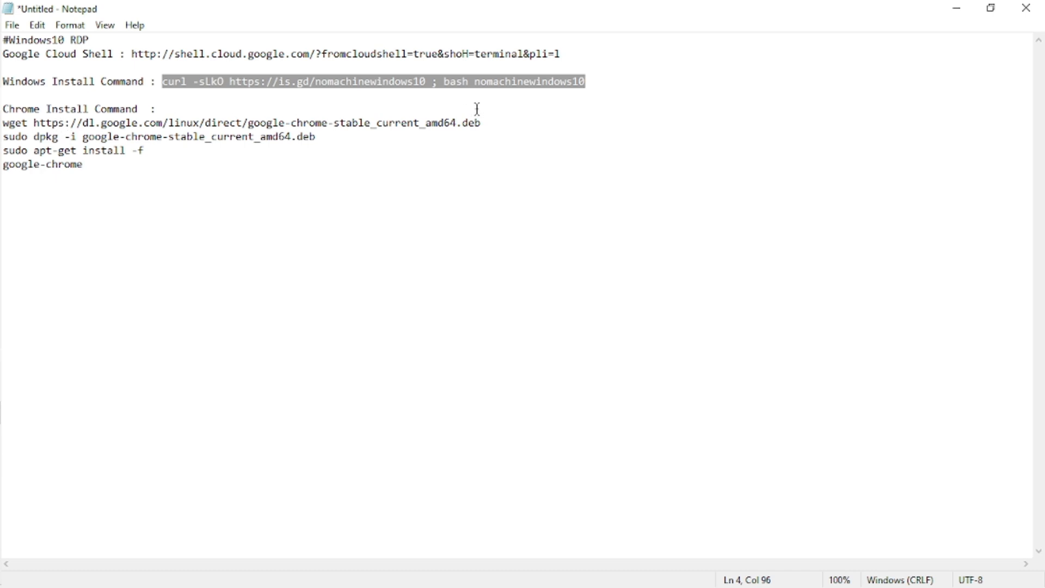
drag(494, 127, 5, 126)
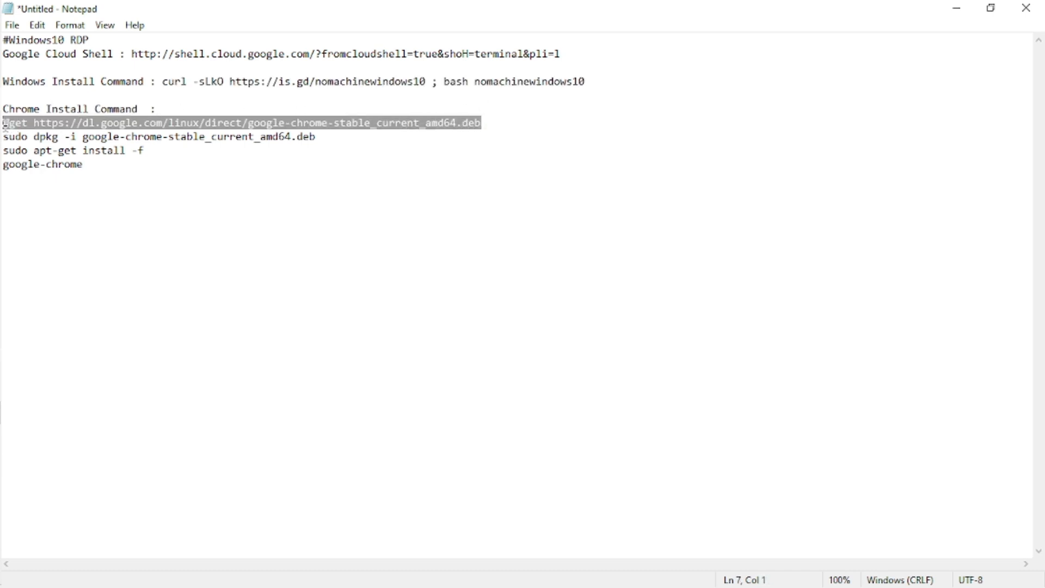
mouse_move(16, 287)
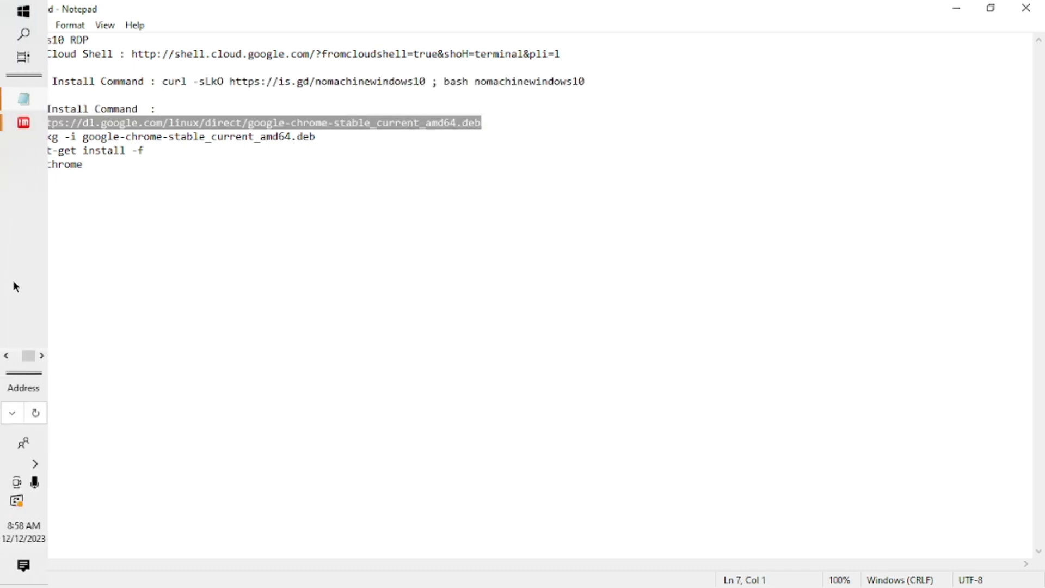
click(41, 354)
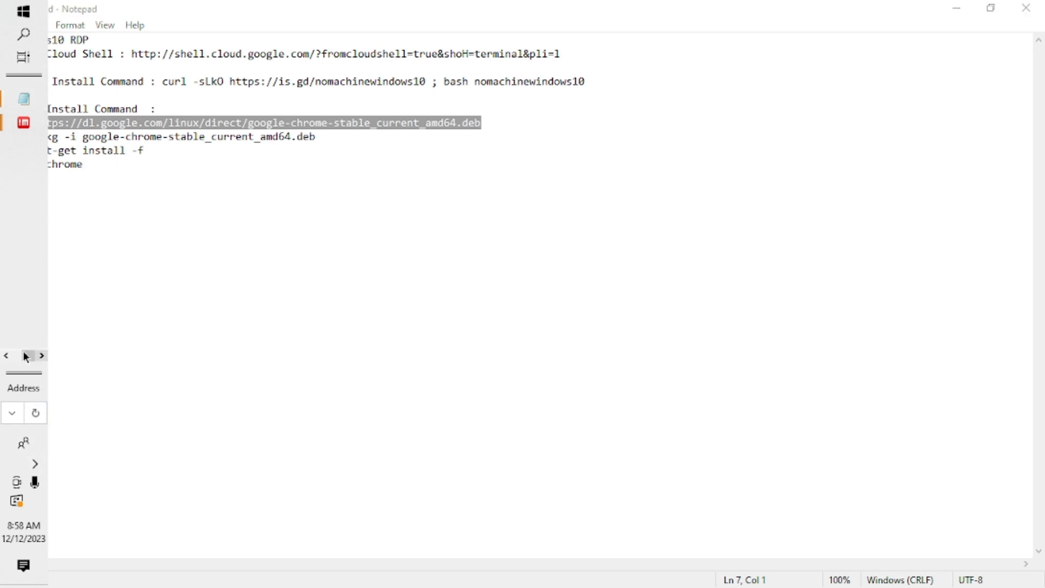
click(5, 357)
mouse_move(17, 210)
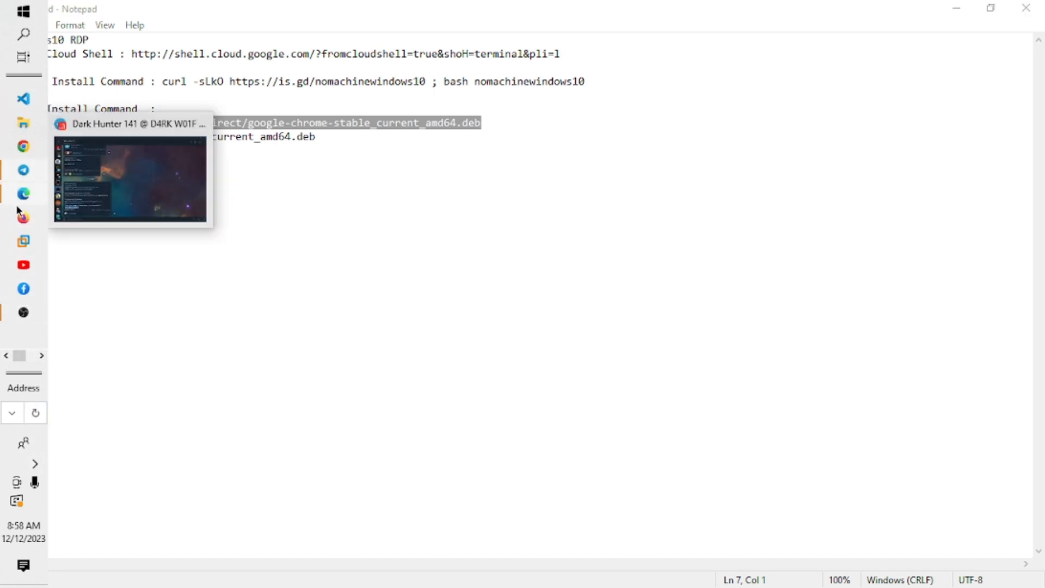
click(41, 355)
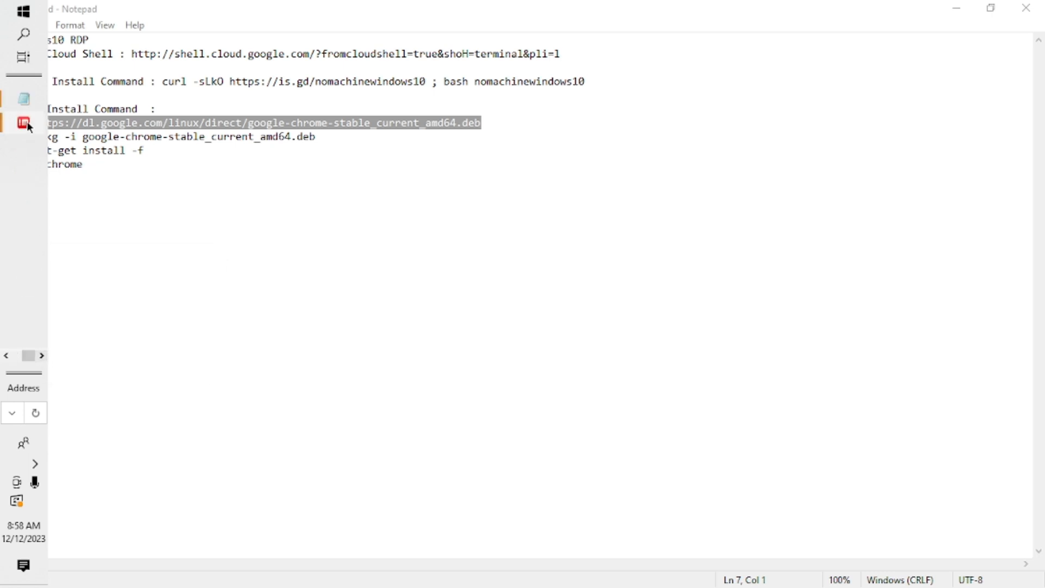
mouse_move(28, 123)
click(105, 168)
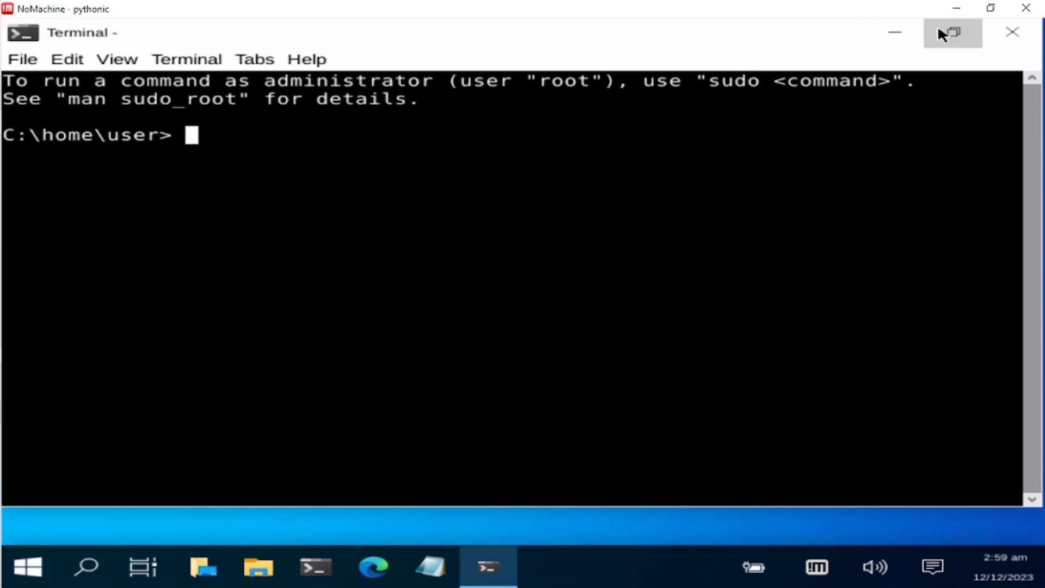
right_click(422, 134)
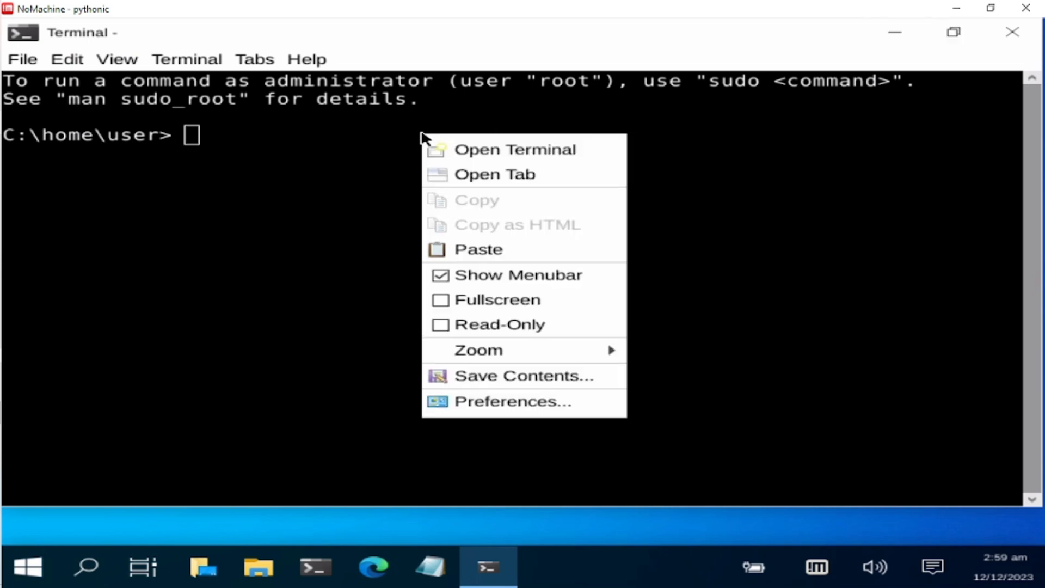
click(478, 244)
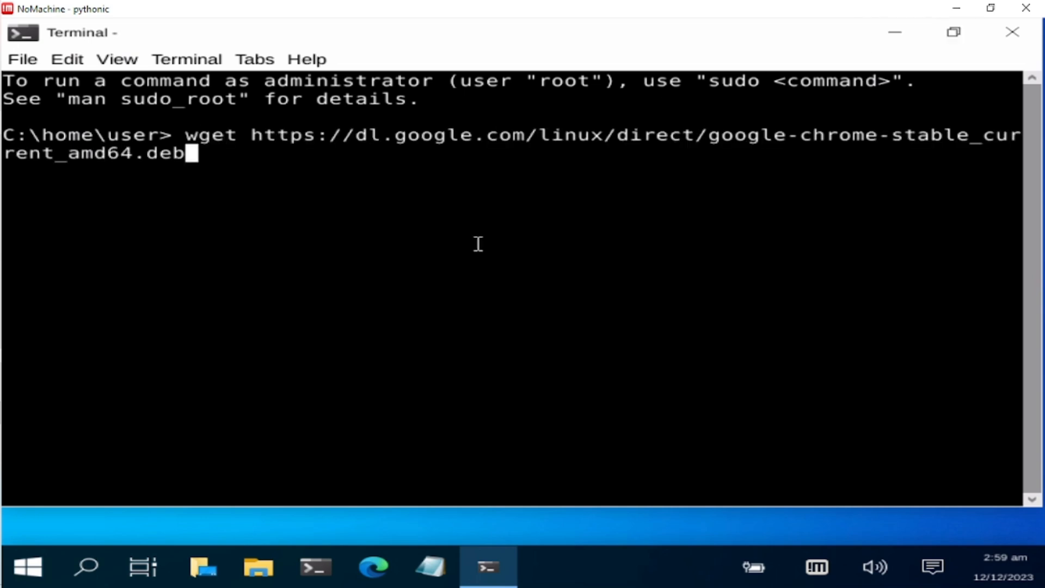
key(Return)
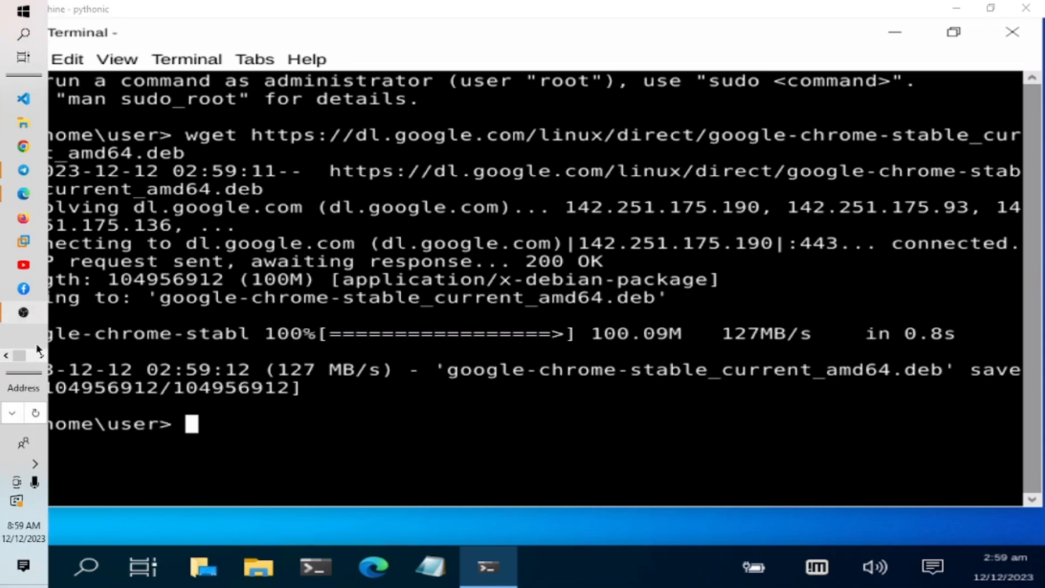
- Switch to Notepad and copy the command sudo dpkg -i google-chrome-stable_current_amd64.deb
click(23, 98)
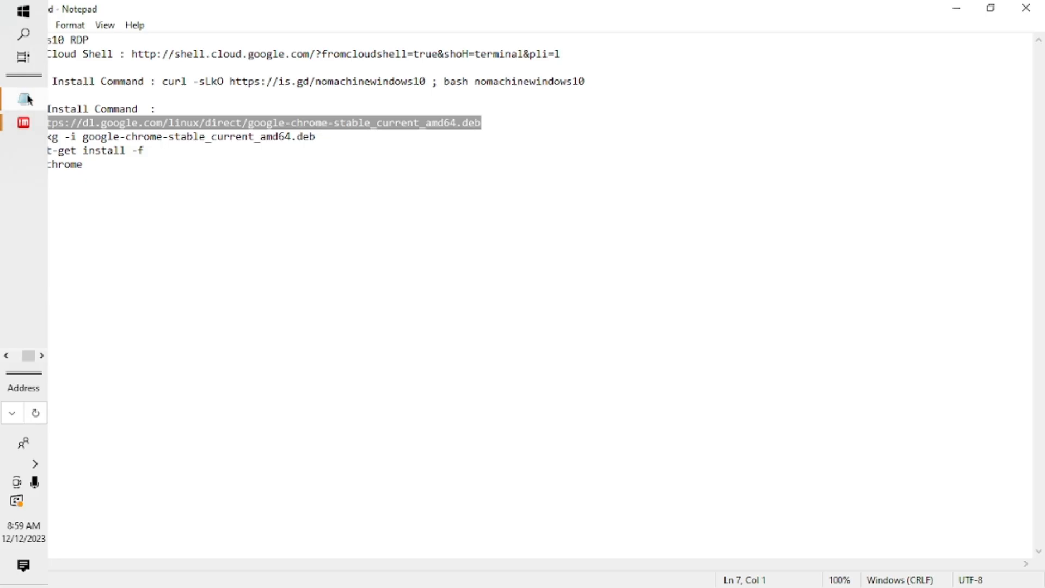
drag(317, 139, 1, 139)
key(super+c)
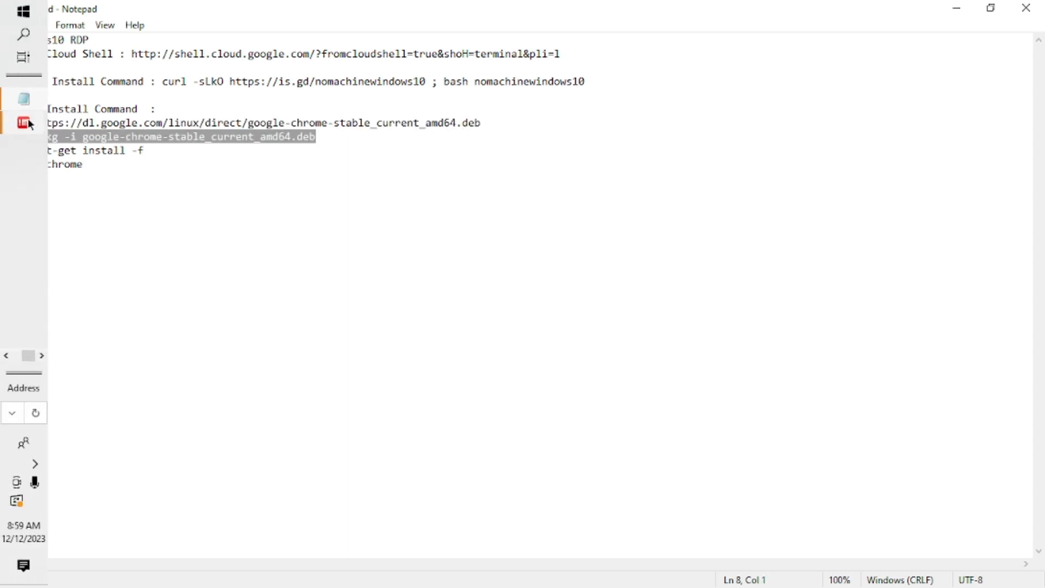
- Run sudo dpkg -i google-chrome-stable_current_amd64.deb in the pythonic session's terminal and enter the sudo password
click(24, 123)
click(167, 194)
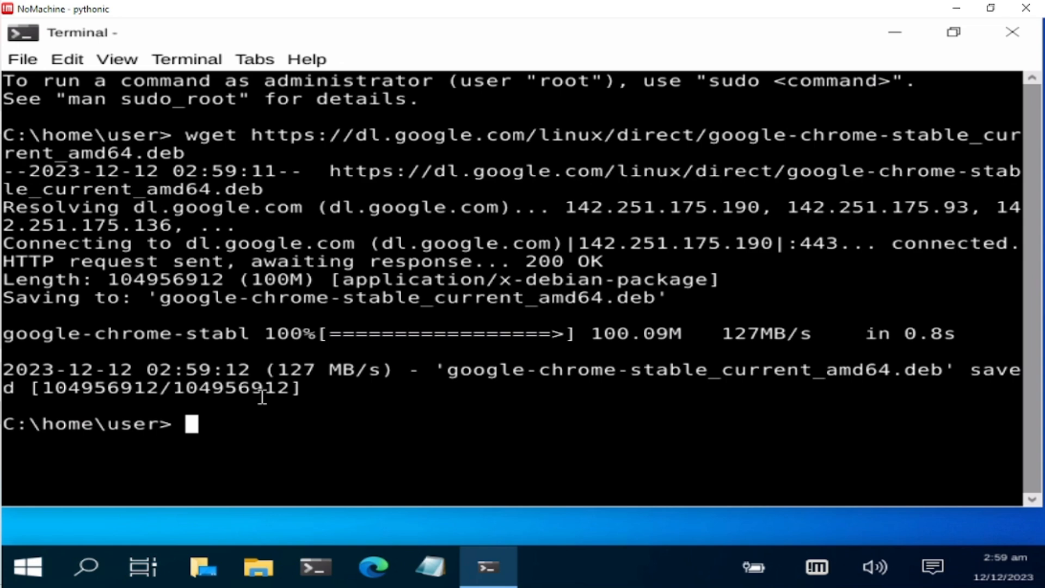
right_click(223, 415)
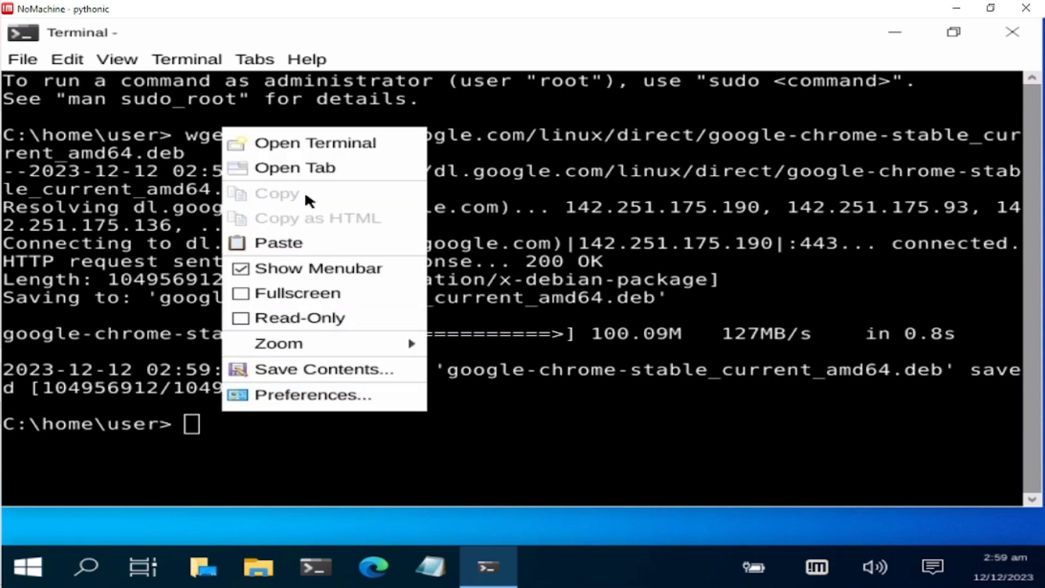
click(290, 241)
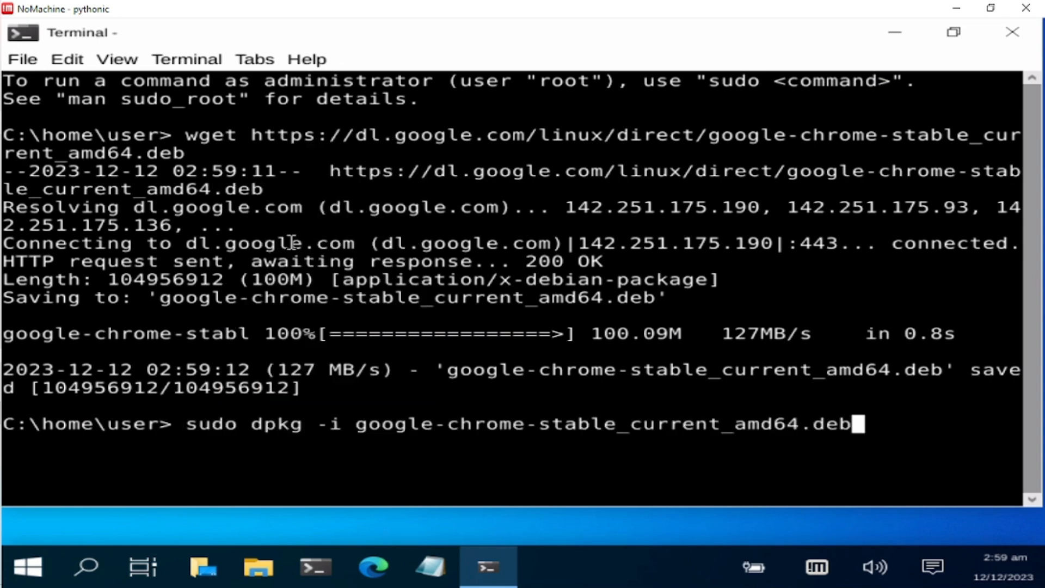
key(Return)
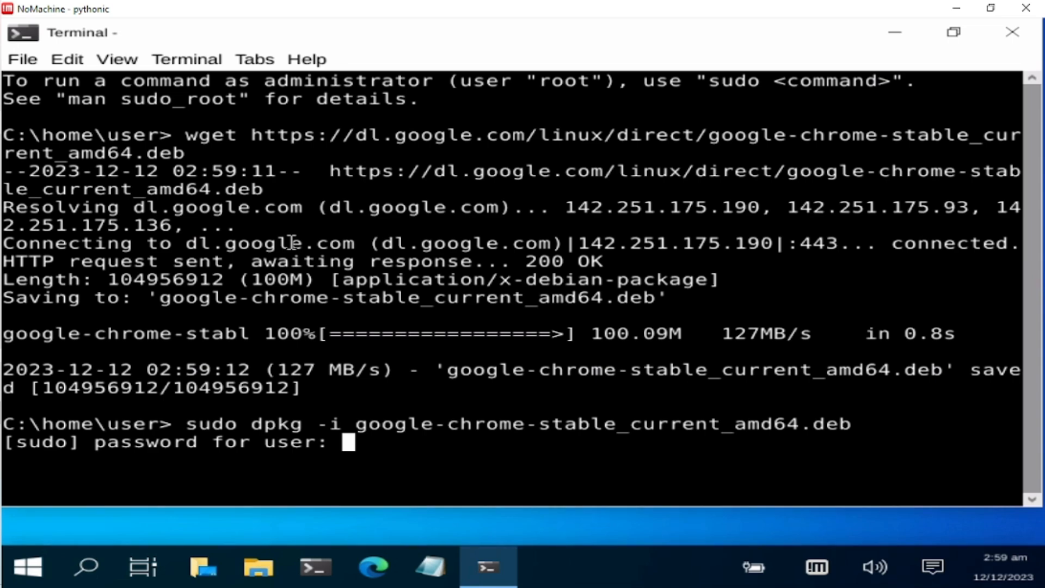
key(Return)
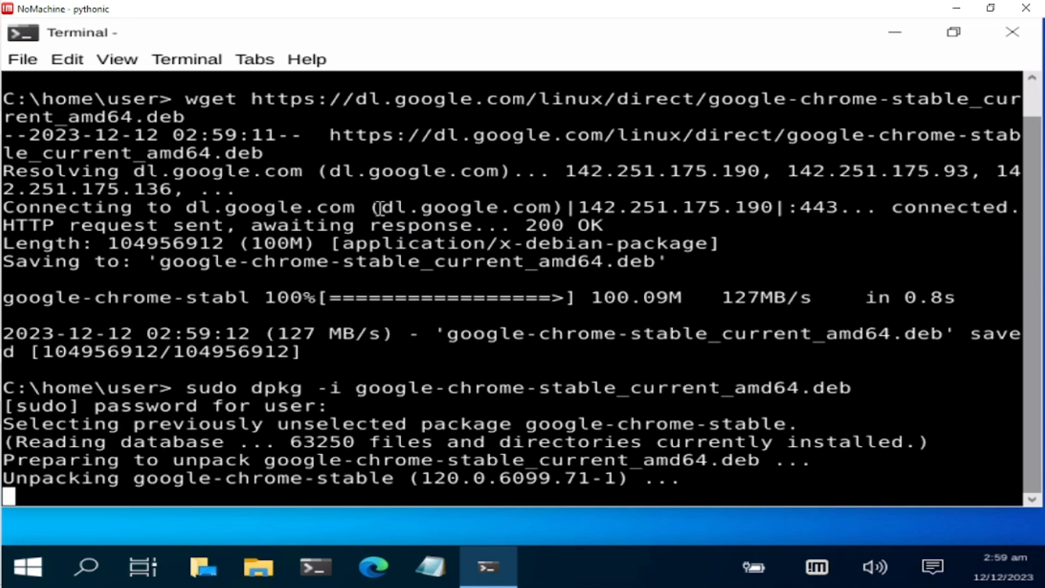
- Switch to Notepad and copy the command sudo apt-get install -f
mouse_move(3, 261)
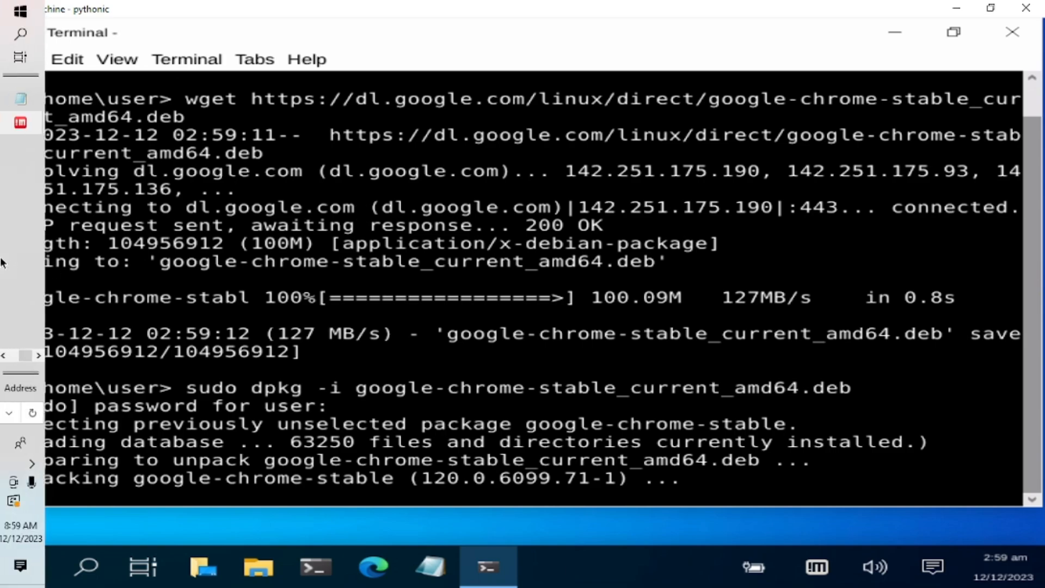
click(24, 99)
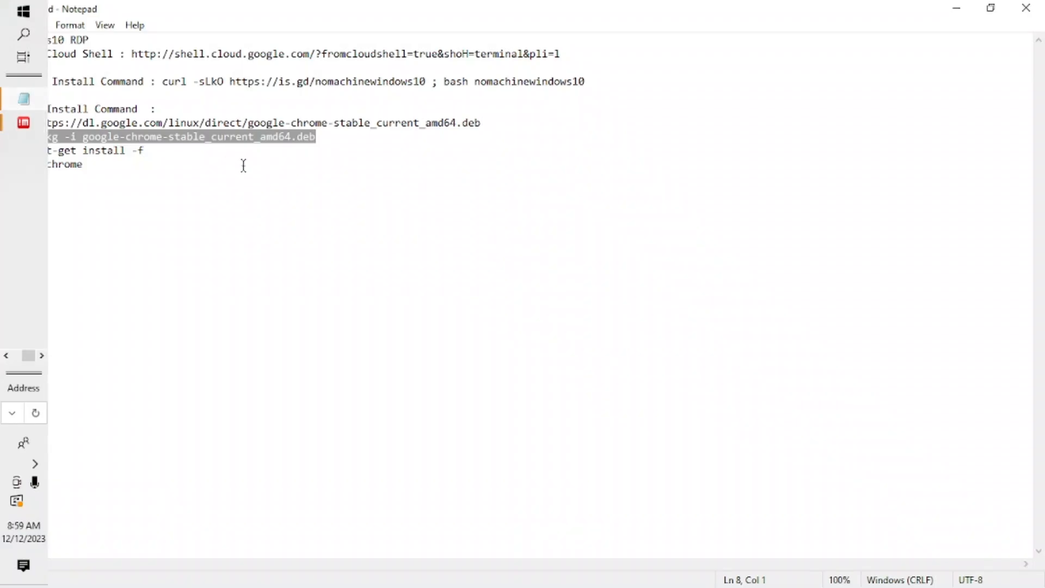
click(200, 163)
drag(147, 151, 54, 161)
drag(134, 157, 3, 158)
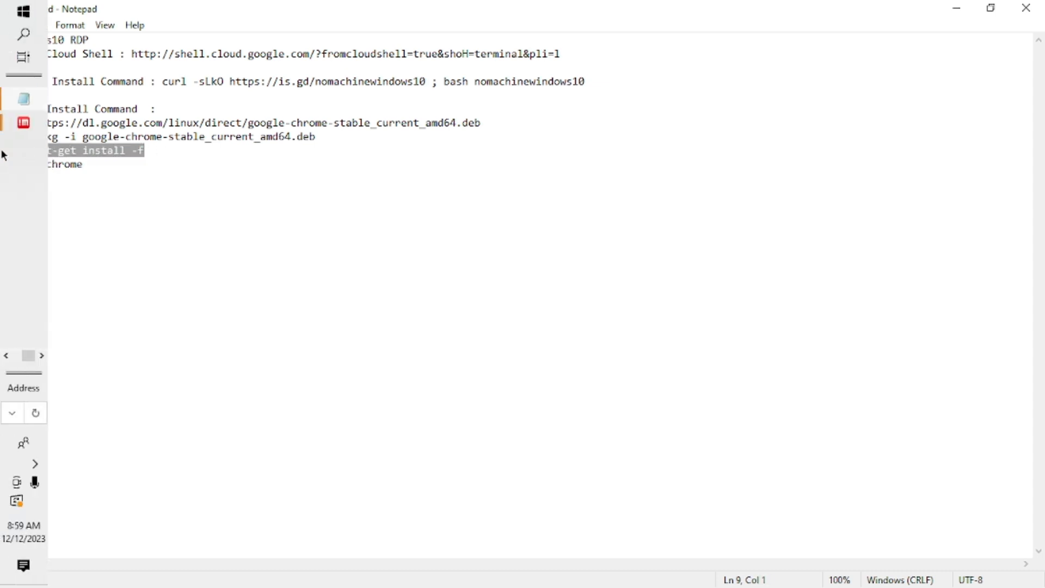
- Return to the pythonic session and run sudo apt-get install -f in the terminal
mouse_move(25, 124)
click(103, 169)
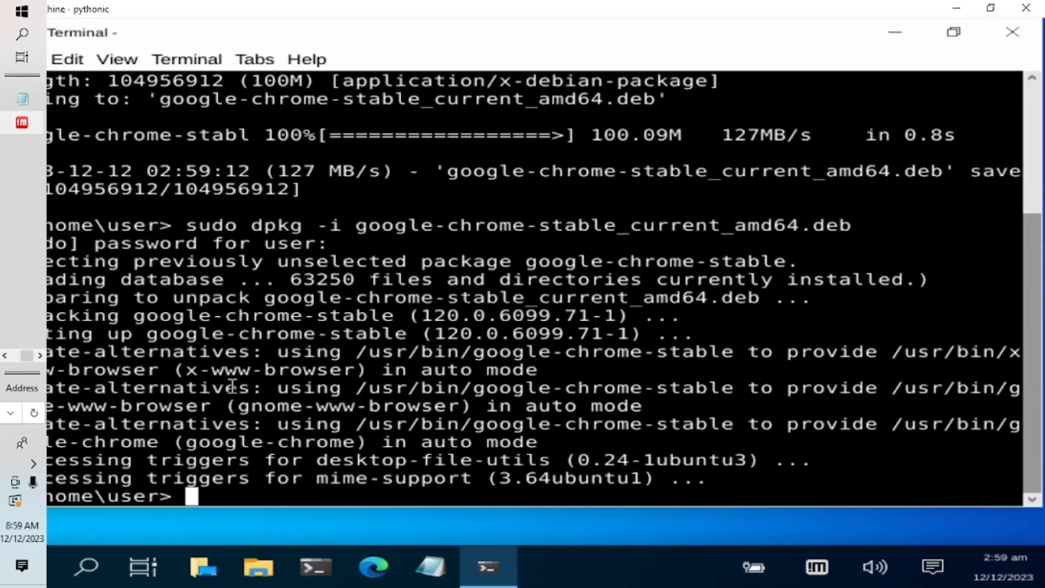
right_click(238, 490)
click(294, 321)
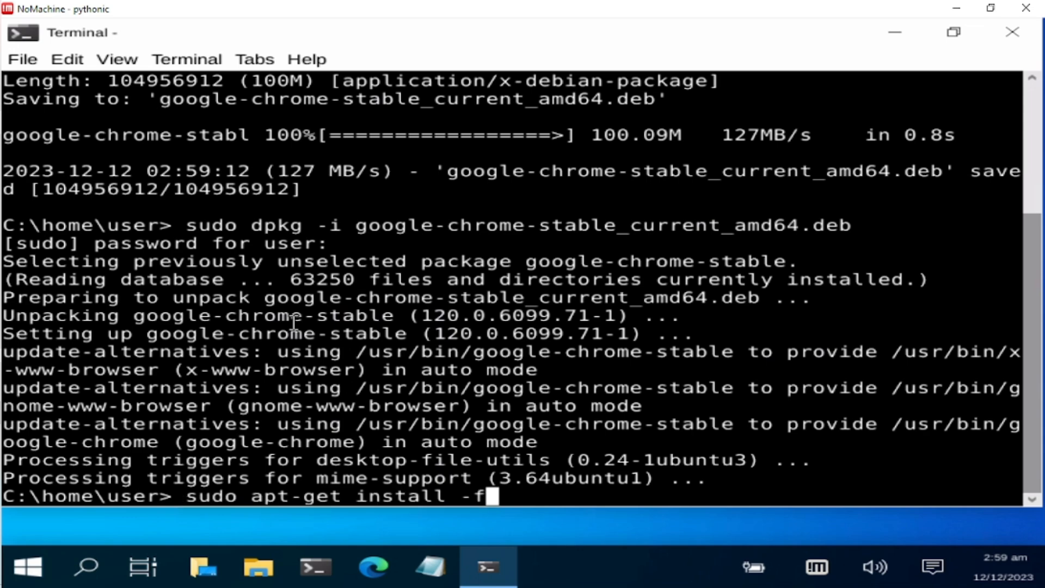
key(Return)
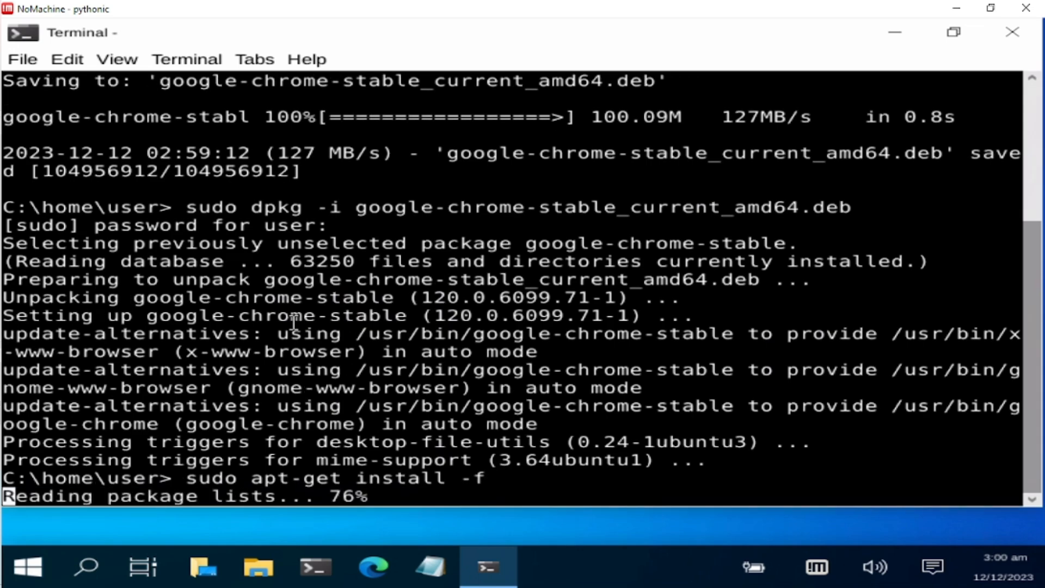
- Switch to Notepad and copy the google-chrome launch command from the last line
mouse_move(22, 125)
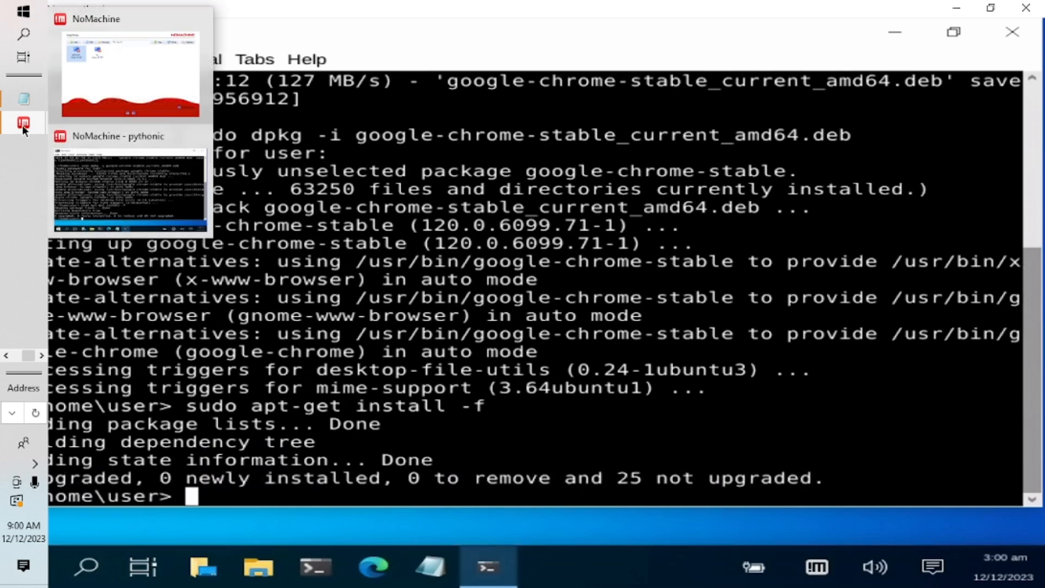
click(24, 99)
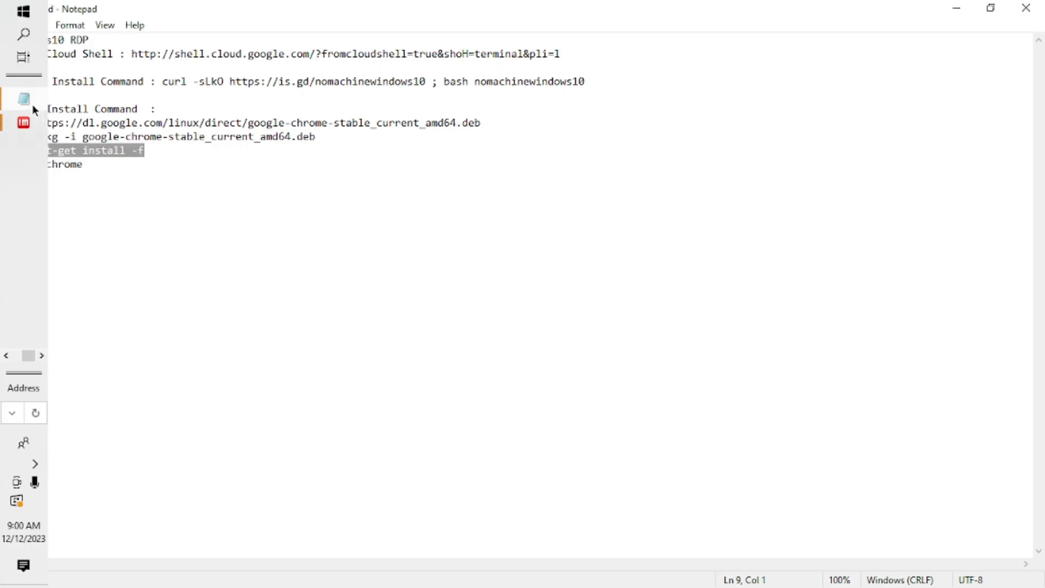
drag(100, 163, 2, 164)
key(super+c)
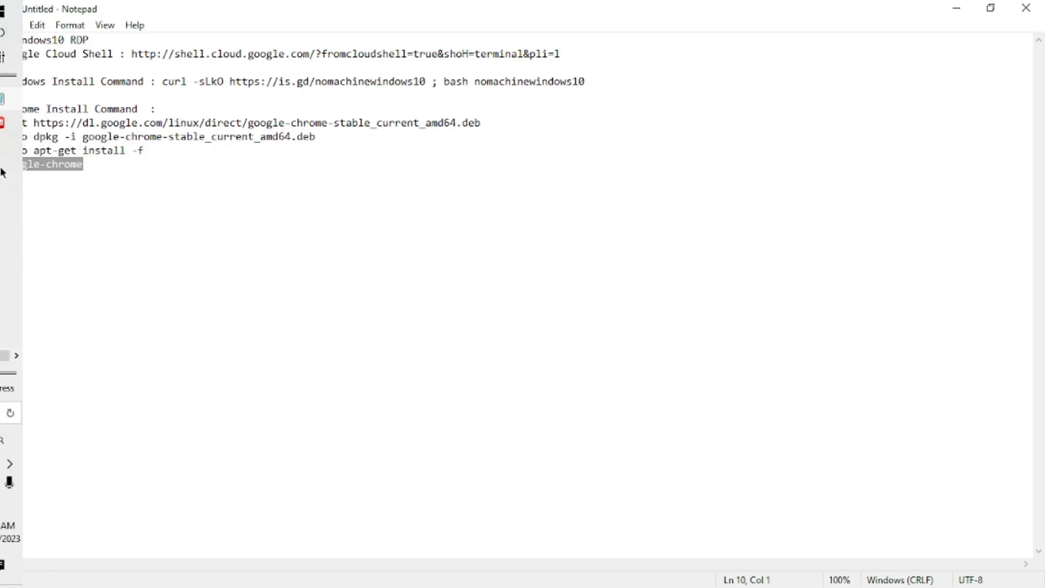
- Return to the pythonic session and launch Chrome by running google-chrome in the terminal
mouse_move(23, 124)
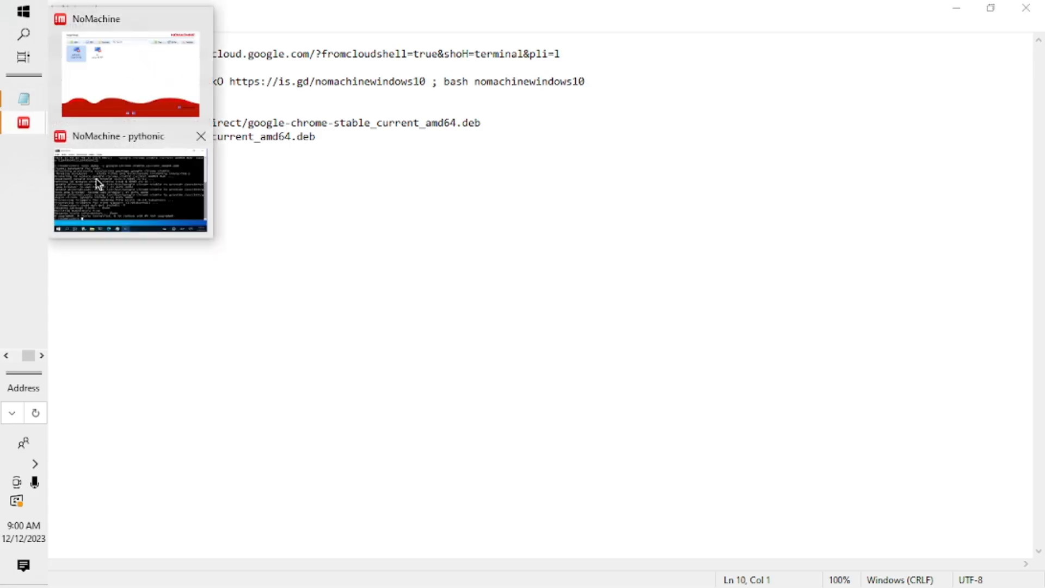
click(97, 180)
right_click(306, 356)
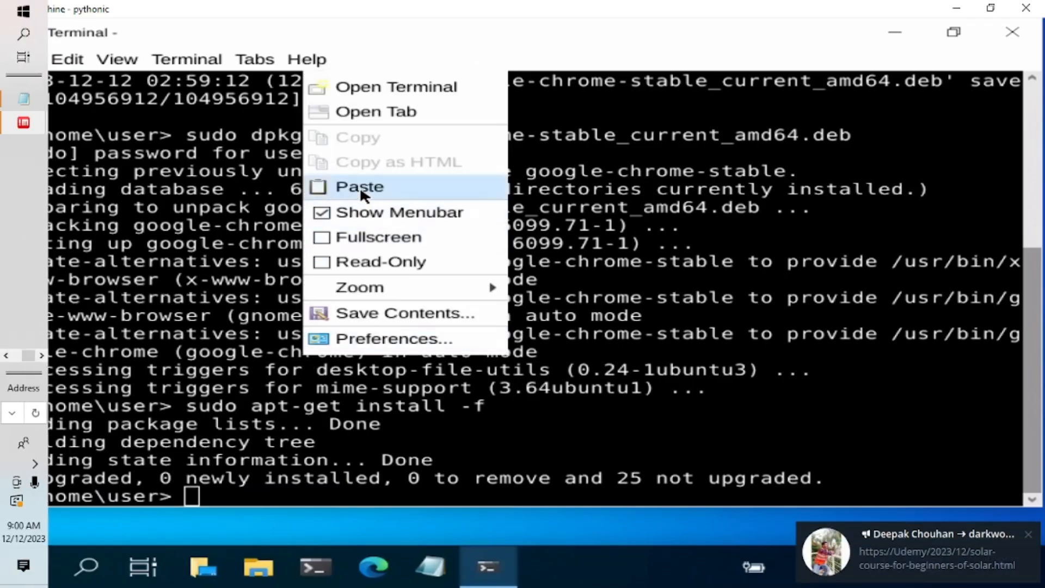
click(360, 186)
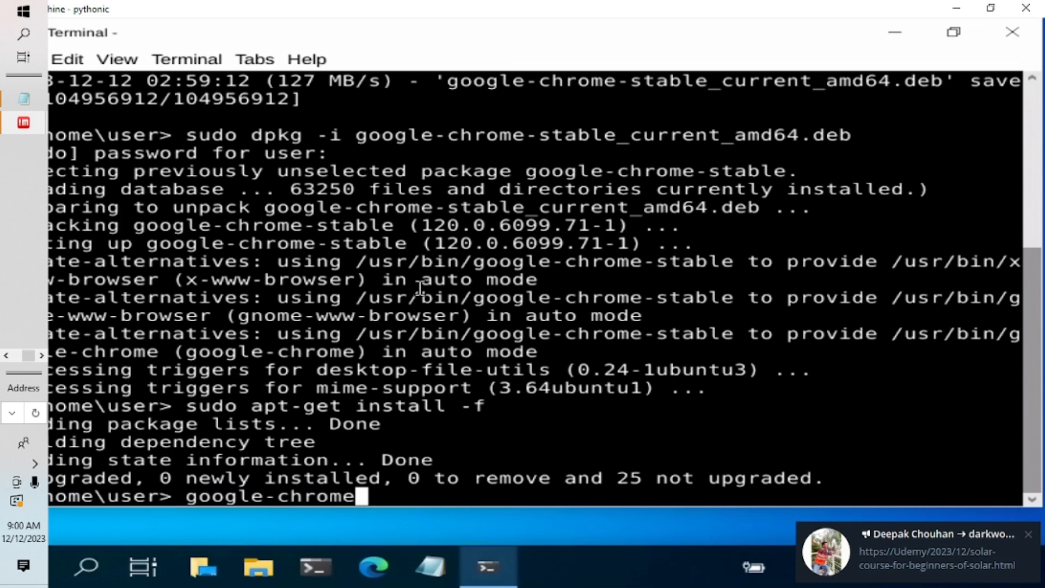
key(Return)
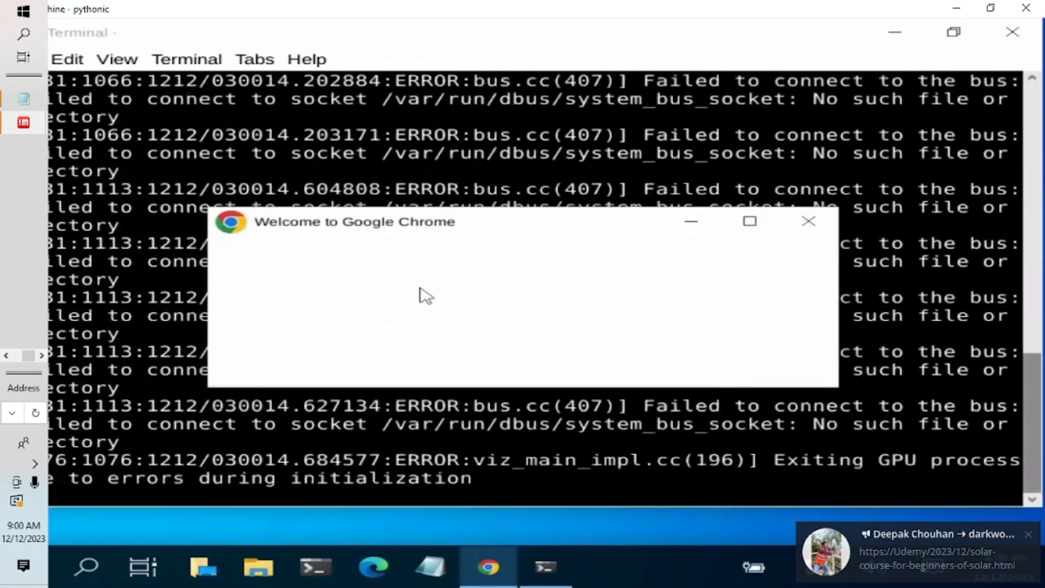
- Accept Chrome's first-run dialog, start the welcome setup and open a new tab
click(769, 354)
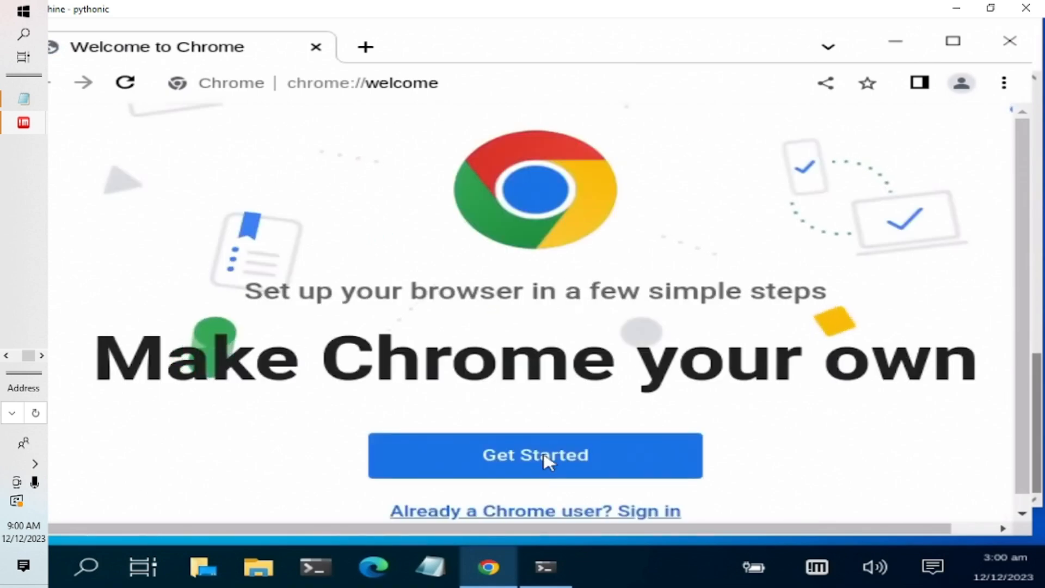
click(547, 459)
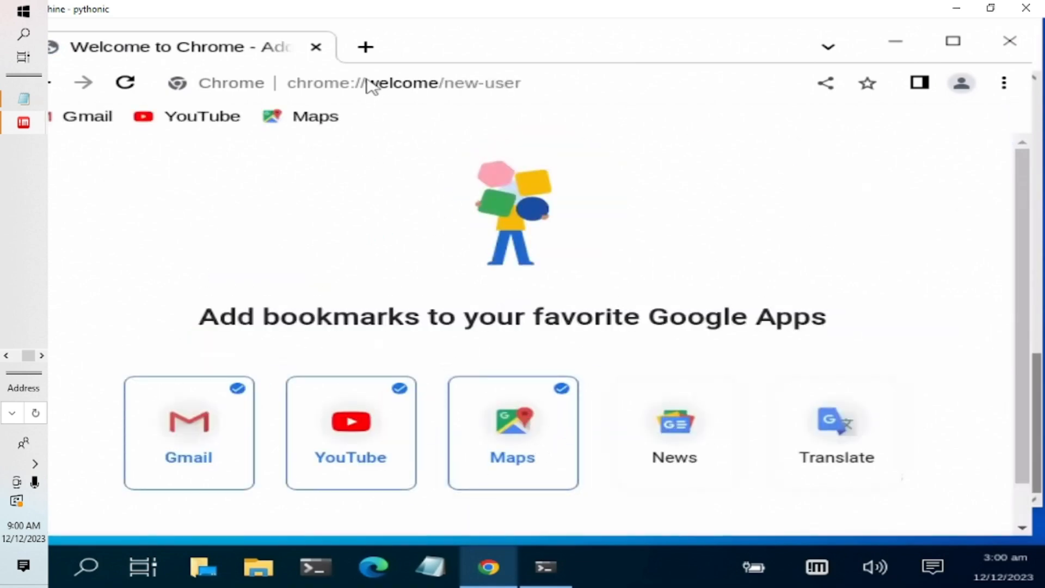
click(366, 48)
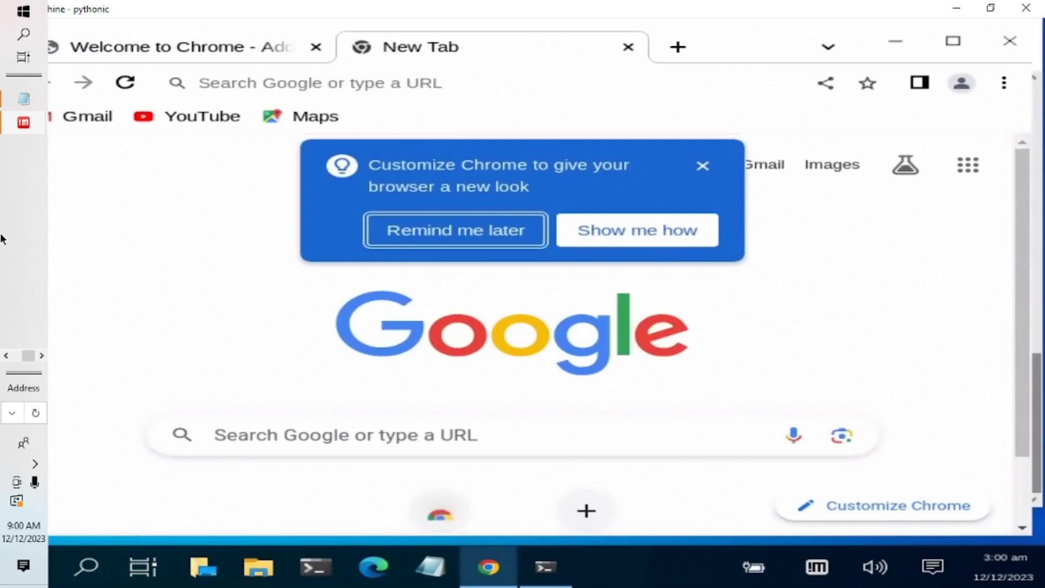
- Switch to the local Edge browser and run the fast.com speed test in the tab showing the NoMachine search
click(17, 354)
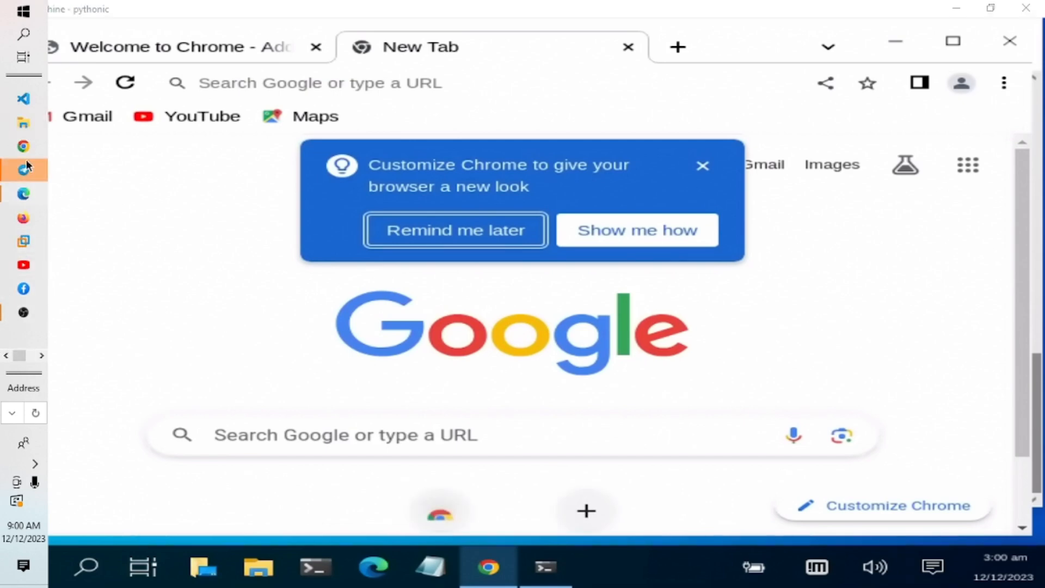
click(23, 194)
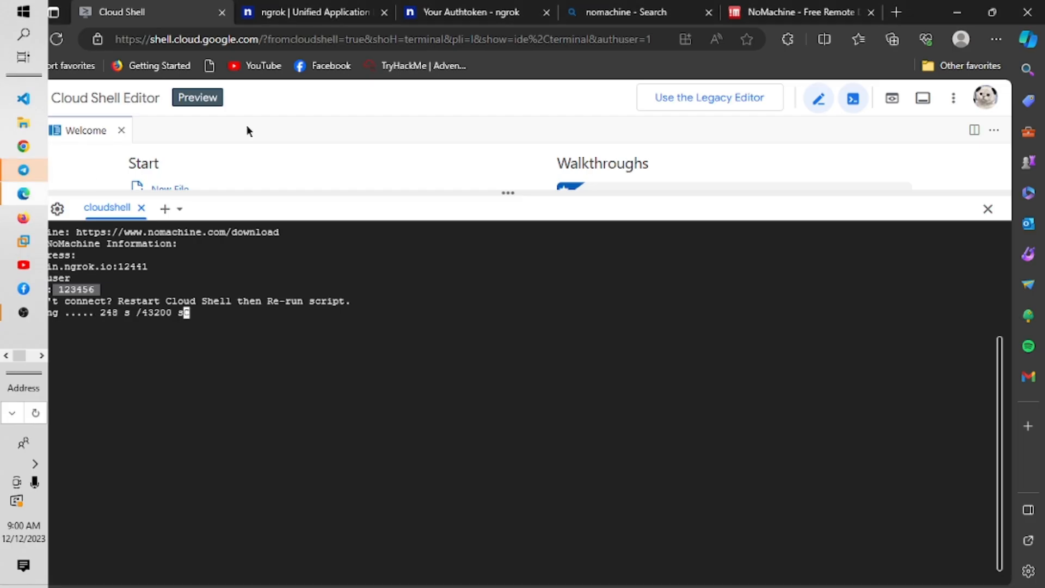
click(660, 14)
click(610, 42)
text(fast.com)
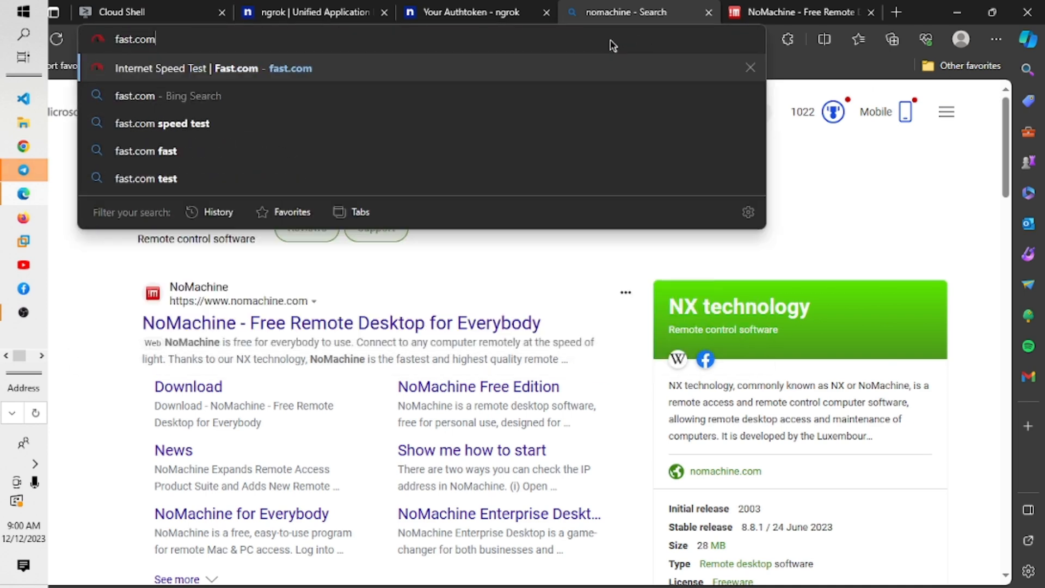
key(Return)
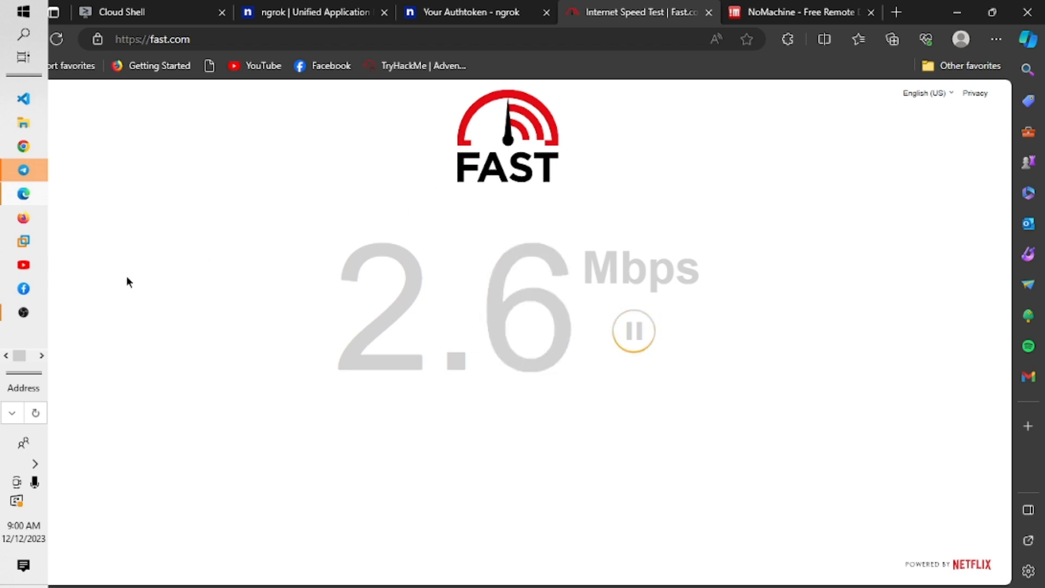
- Highlight the speed figure and its unit in the local fast.com result
mouse_move(38, 334)
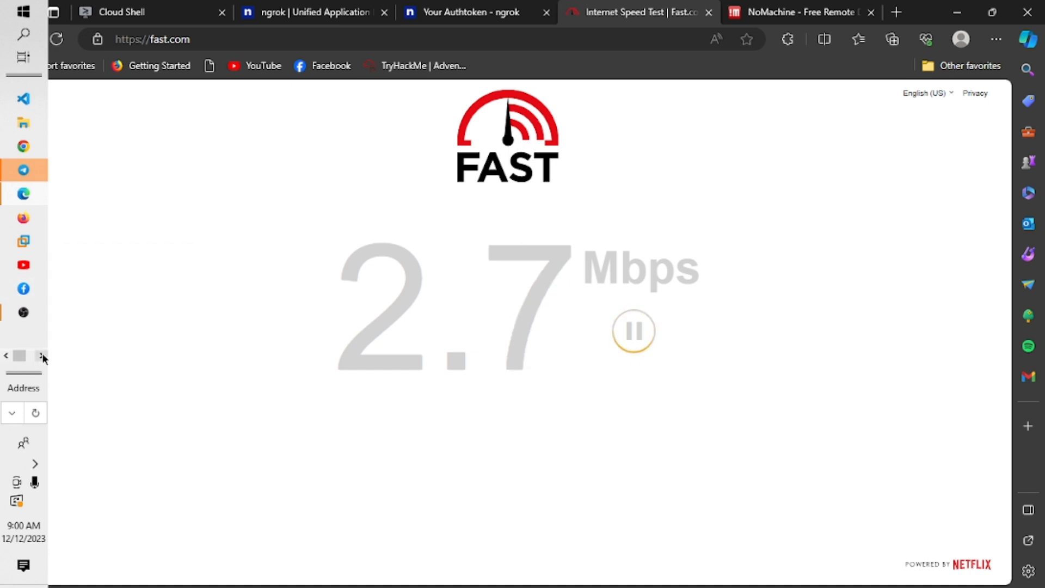
click(41, 355)
drag(364, 267, 434, 269)
click(602, 267)
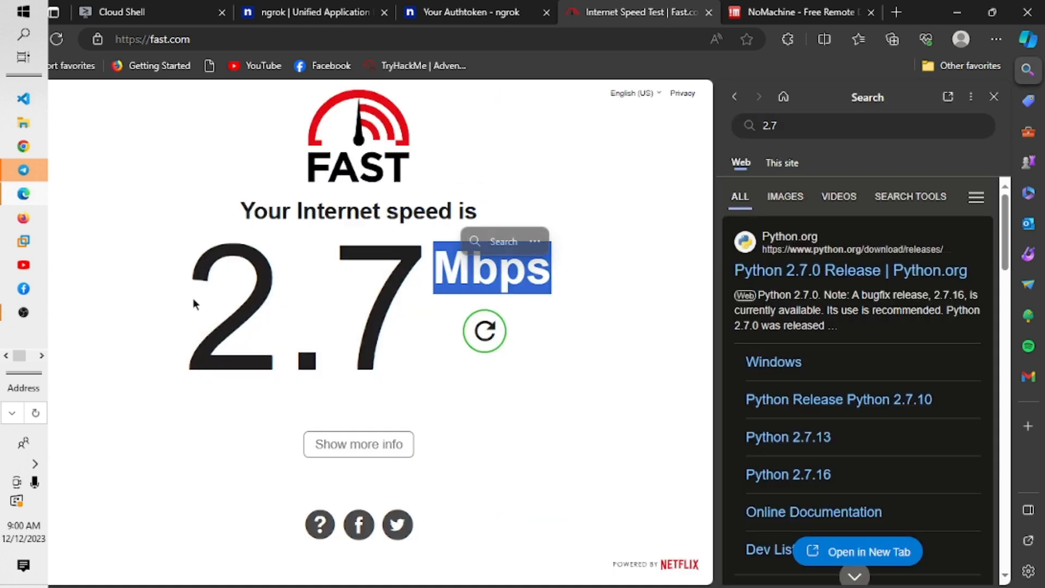
- Return to the pythonic session, run the fast.com speed test in Chrome's new tab and highlight the result's unit
click(37, 355)
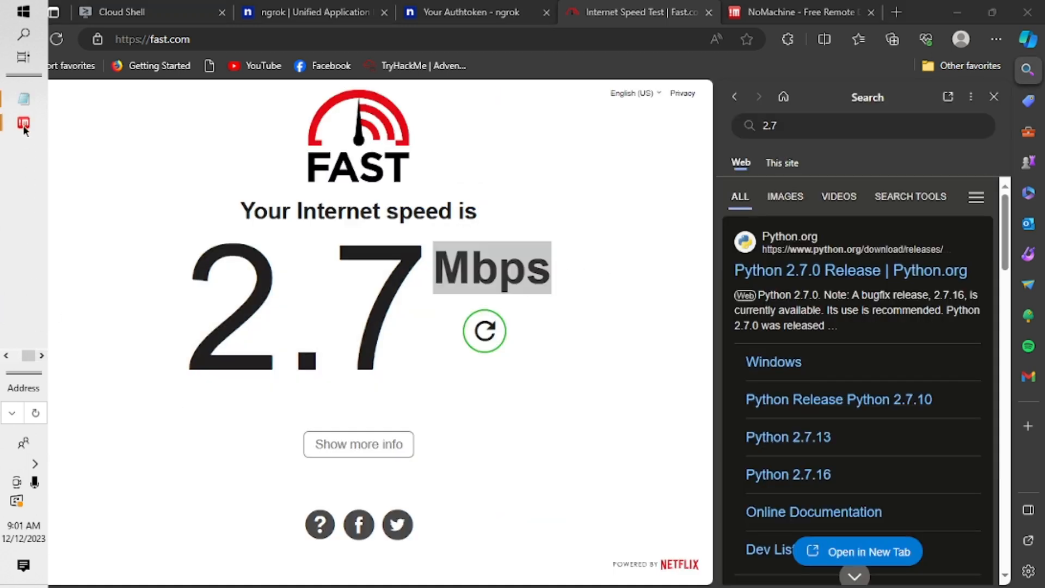
mouse_move(23, 124)
click(109, 173)
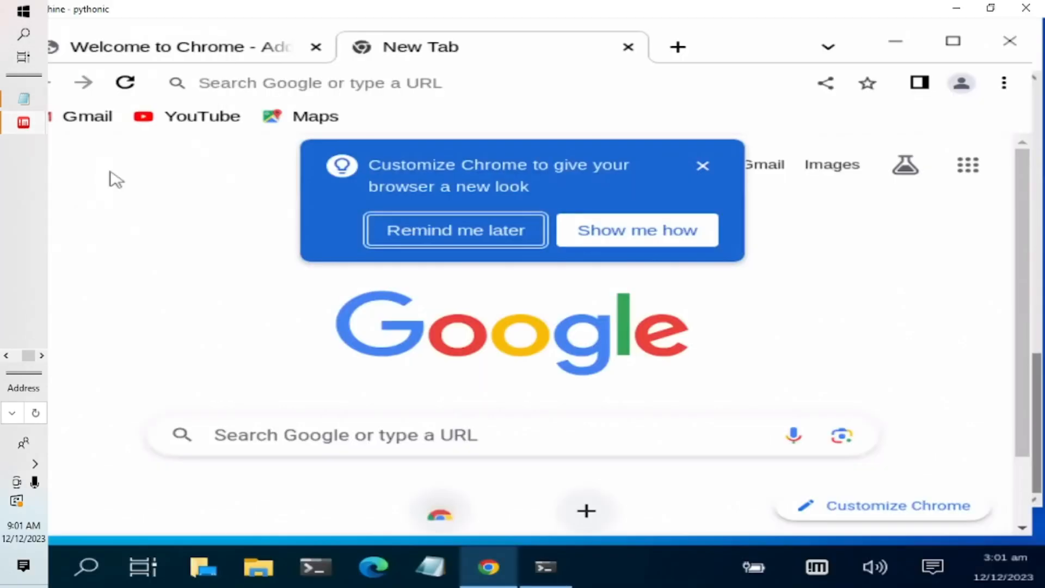
click(315, 84)
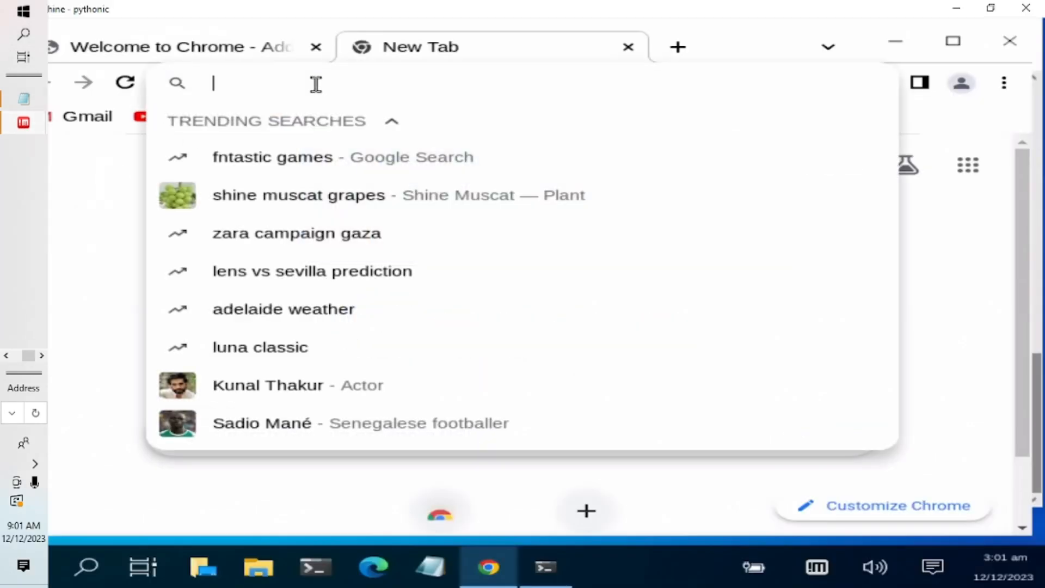
text(fast)
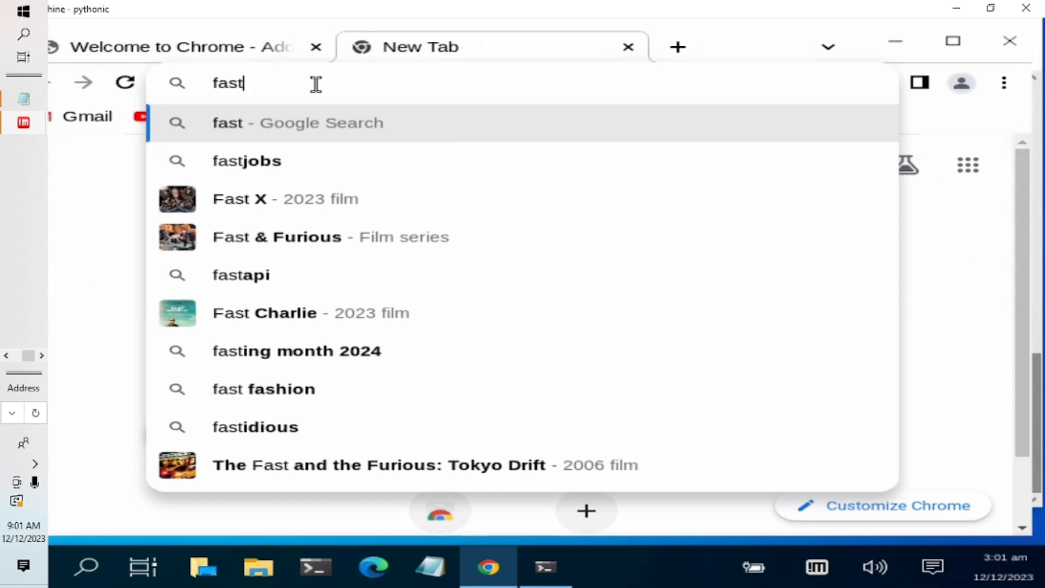
text(.com)
key(Return)
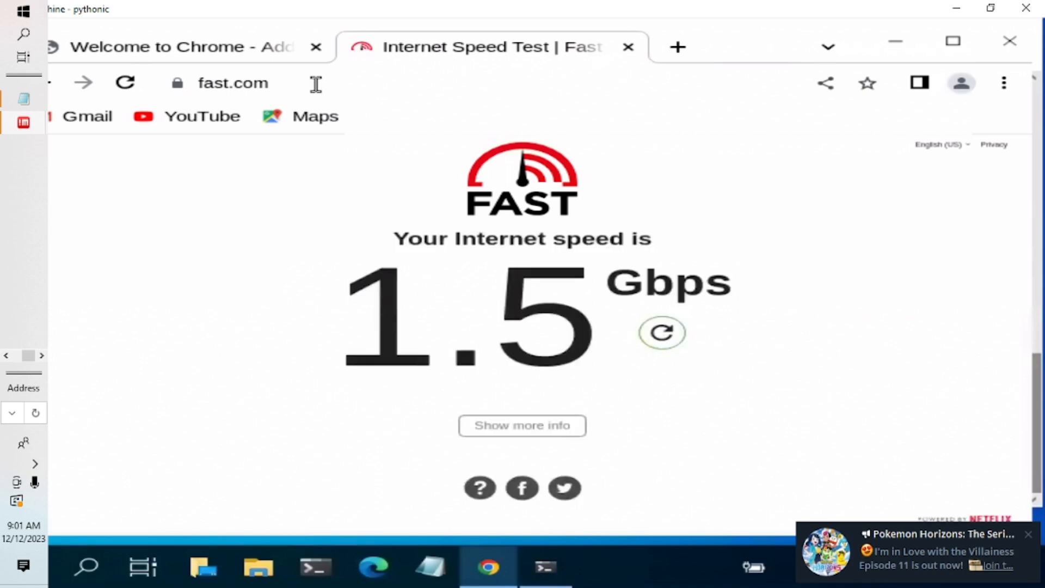
drag(608, 288, 748, 297)
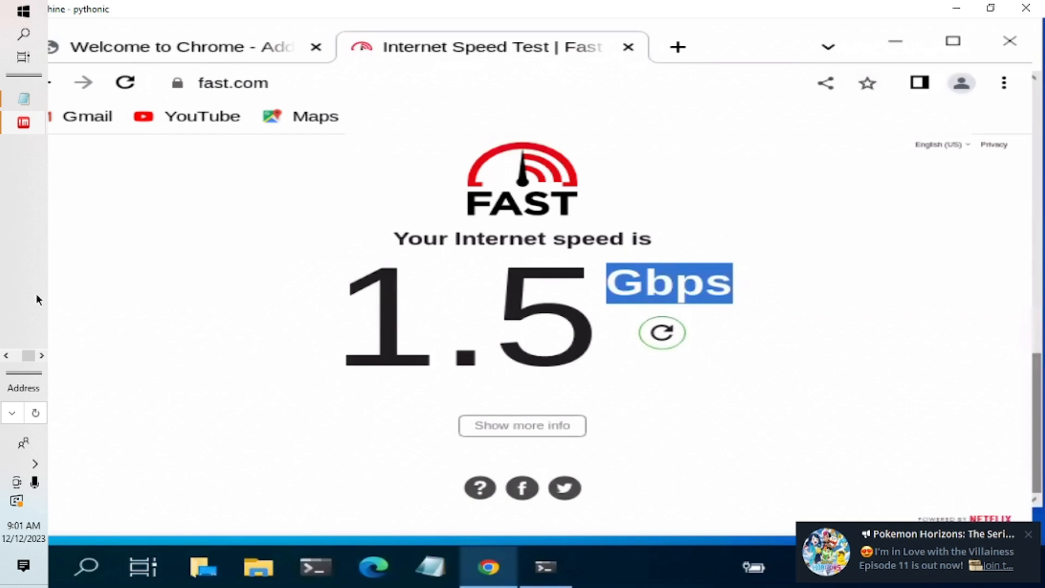
- Switch to Edge to compare the local speed test result, then return to the pythonic session
drag(29, 356, 12, 357)
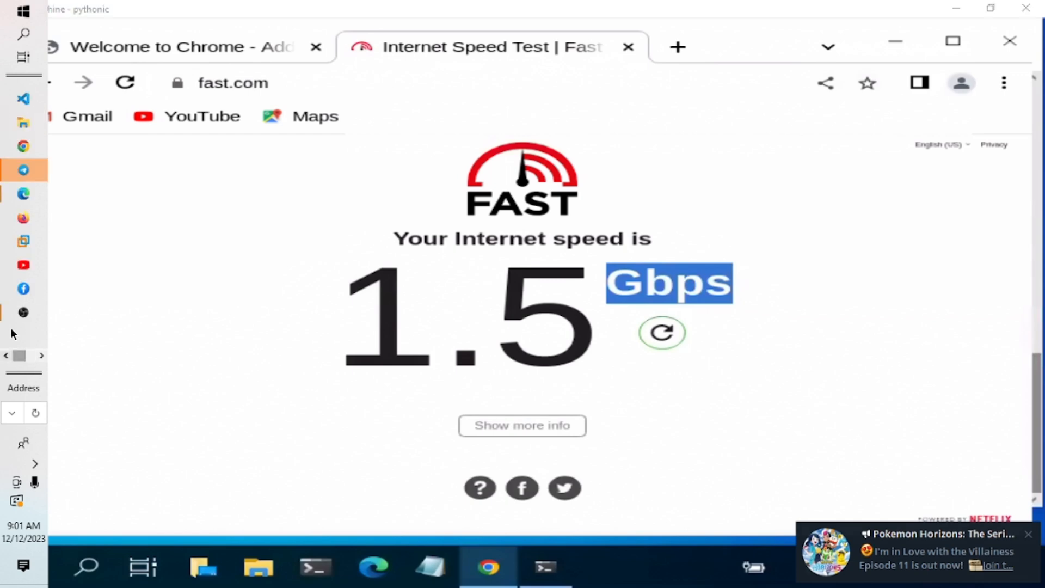
click(23, 193)
click(463, 272)
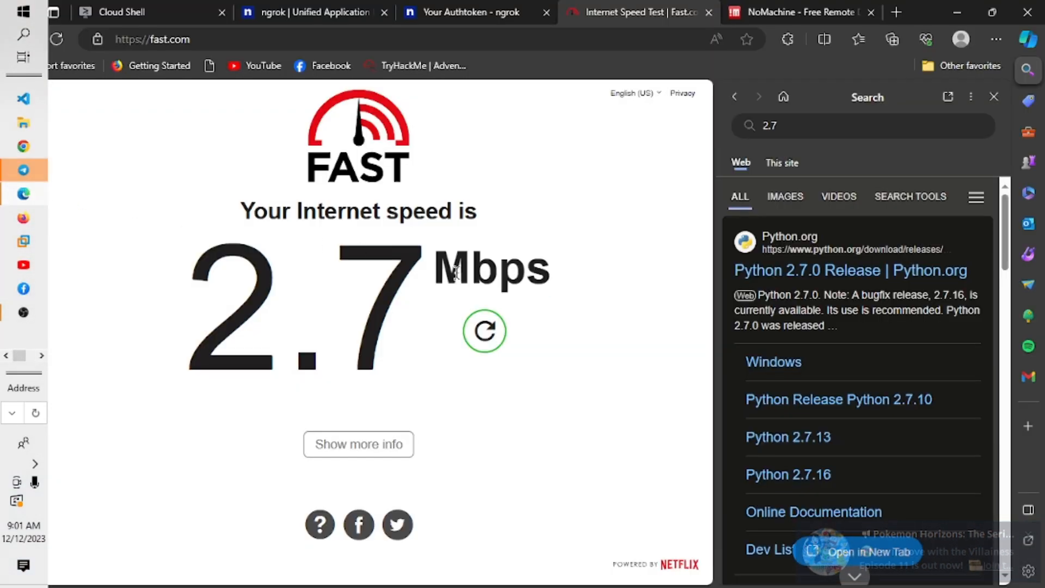
click(42, 356)
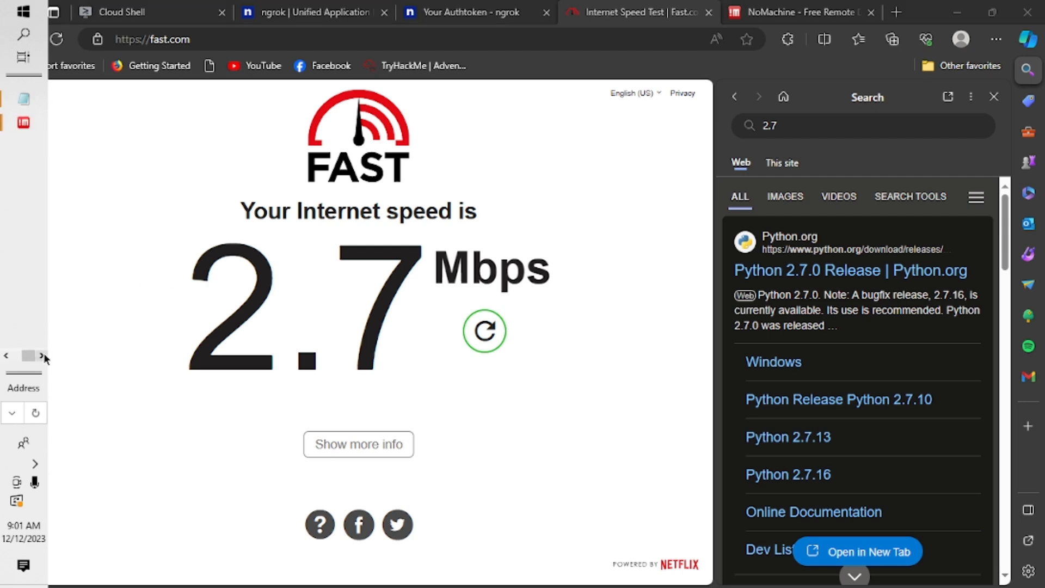
mouse_move(30, 125)
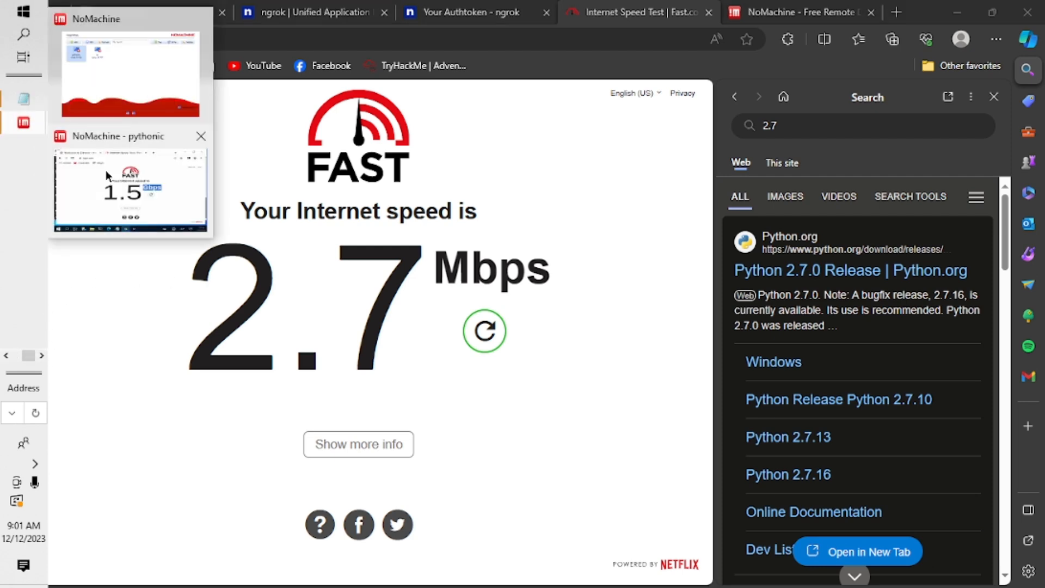
click(106, 177)
click(19, 8)
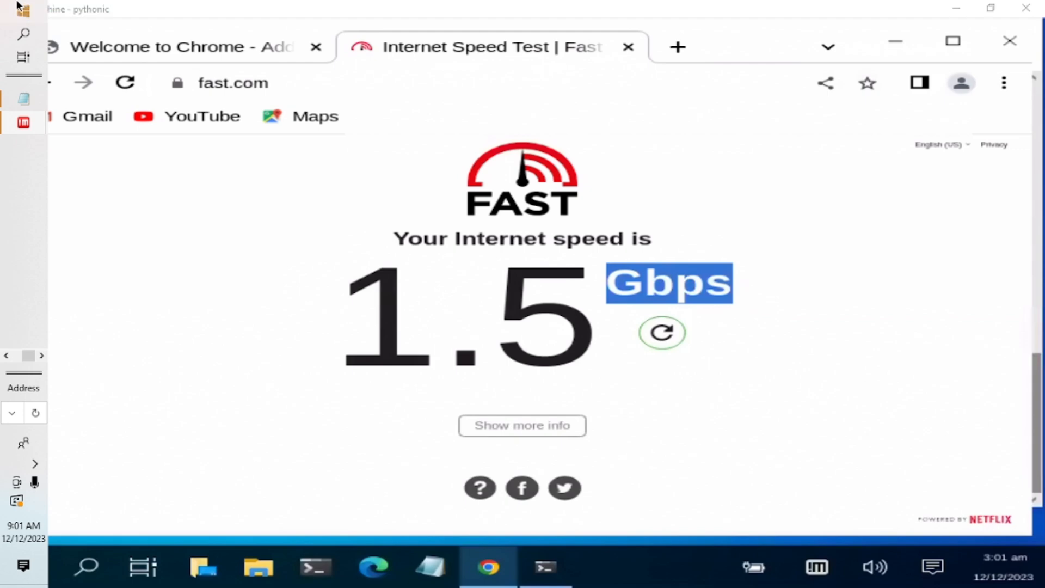
click(19, 8)
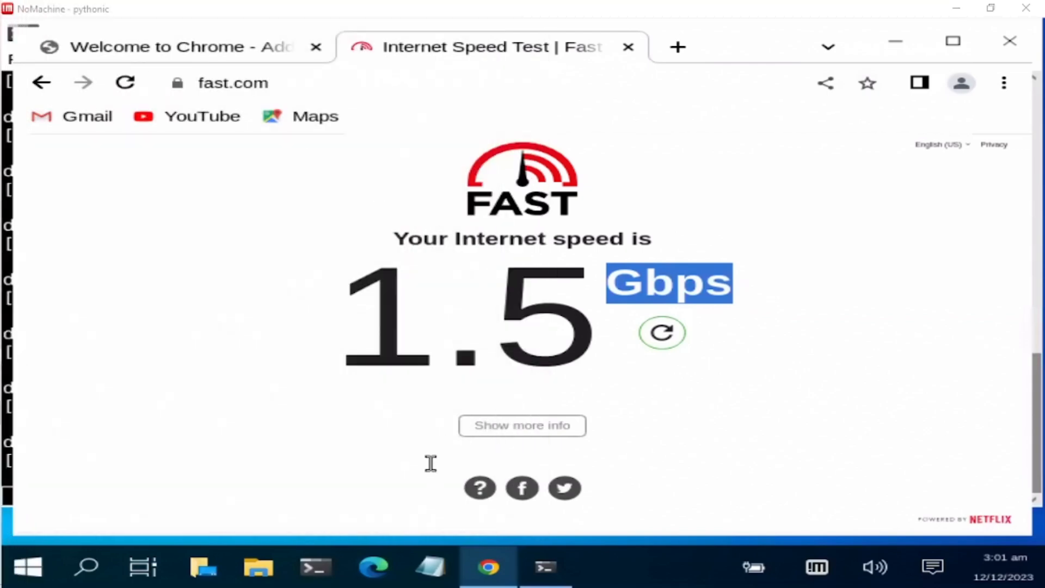
mouse_move(544, 563)
mouse_move(3, 357)
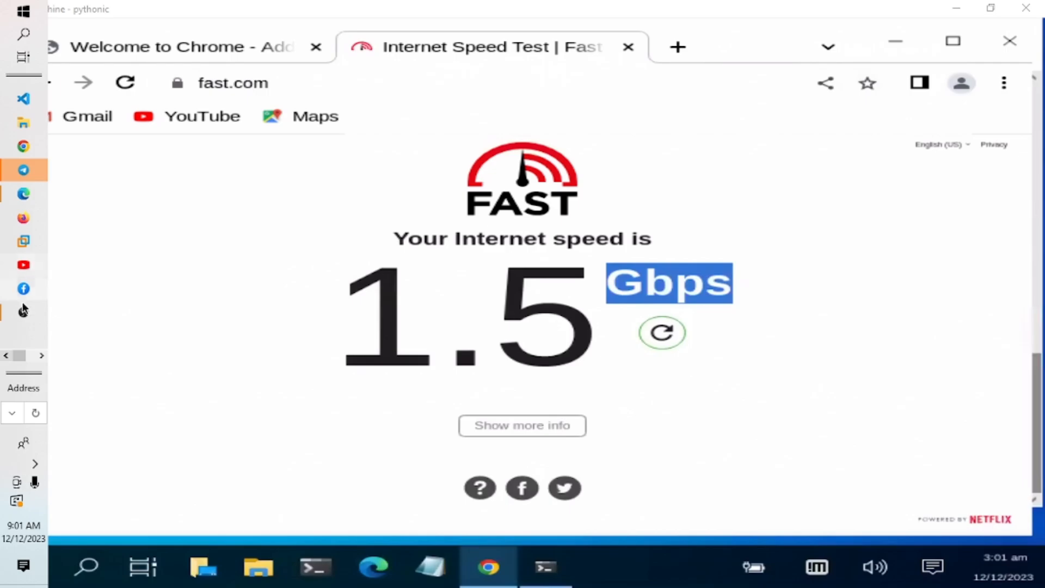
click(24, 312)
click(573, 230)
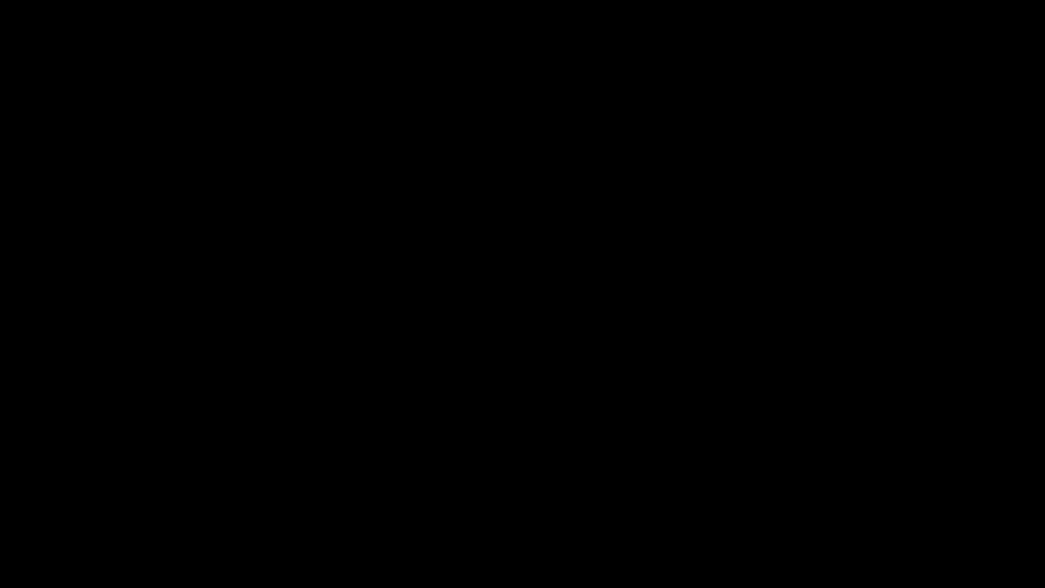